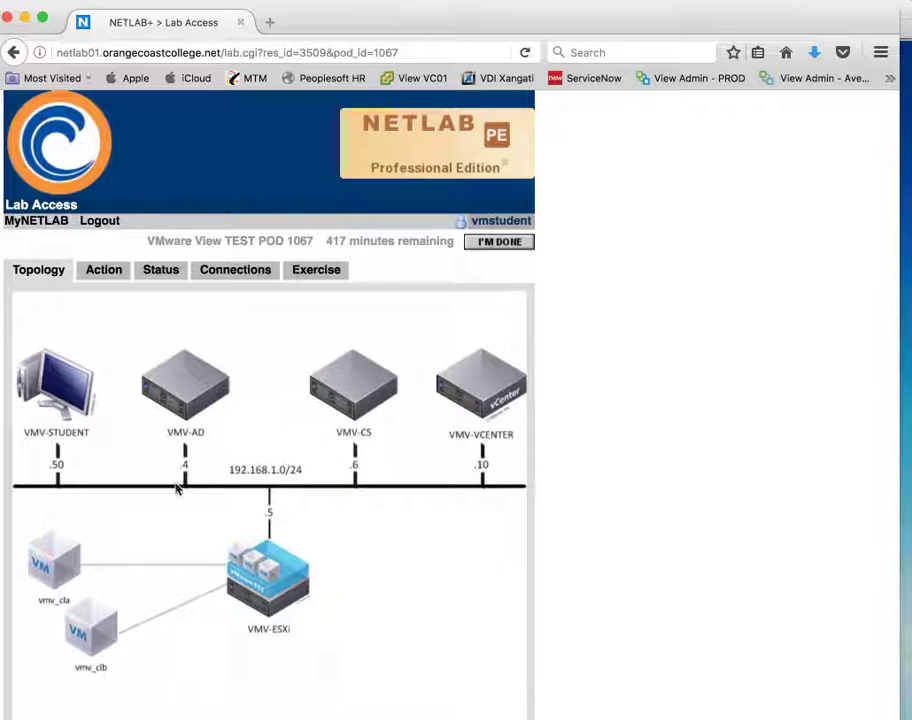
Launch the NETLAB+ Remote PC Viewer for VMV-STUDENT using start_pc_viewer_v2.jnlp.
left_click(43, 393)
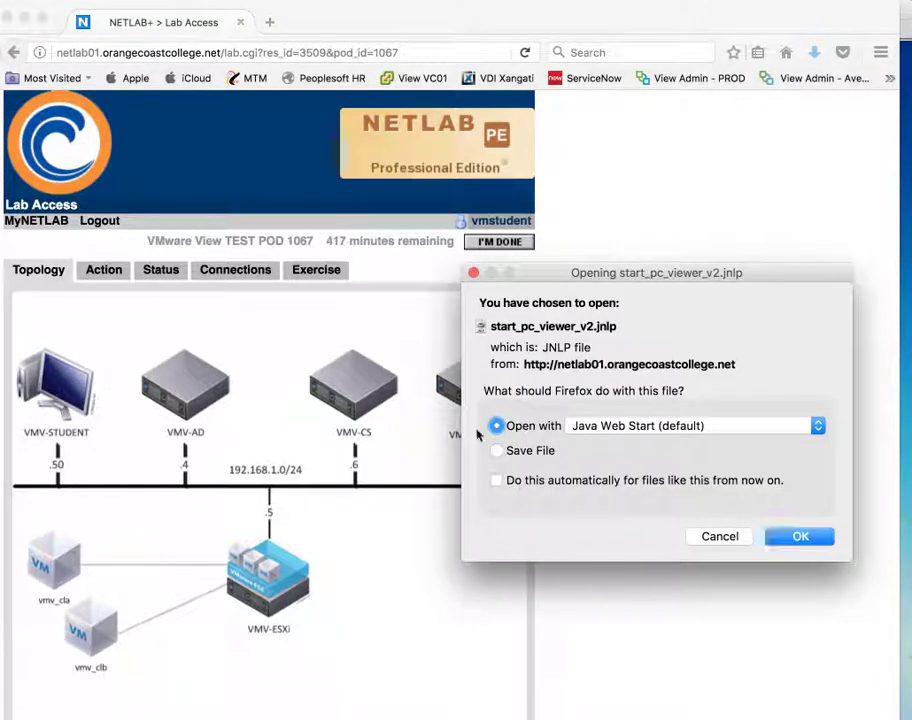
left_click(724, 536)
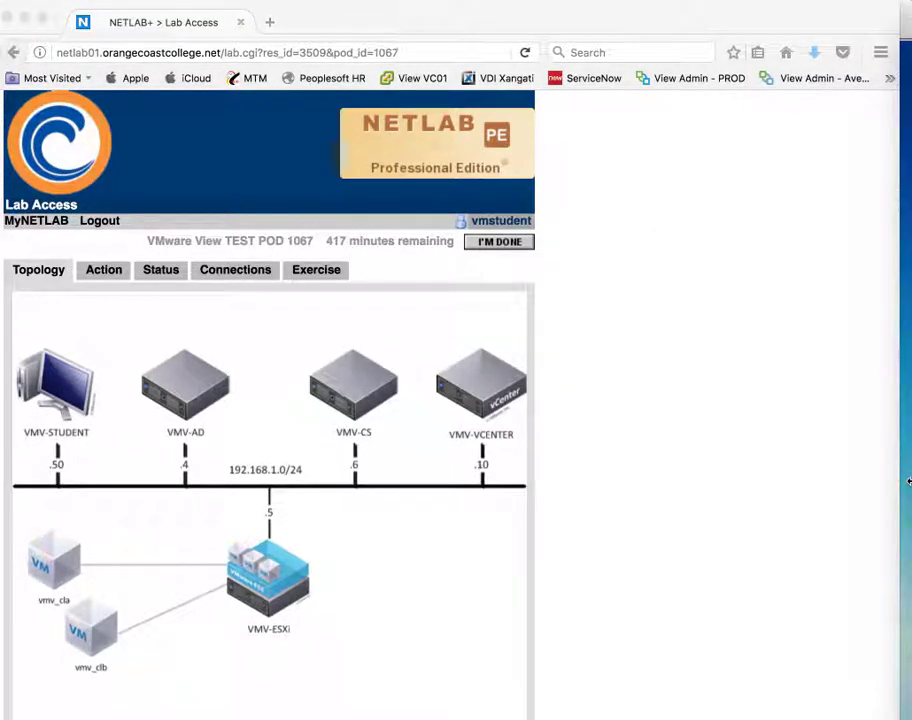
left_click(910, 487)
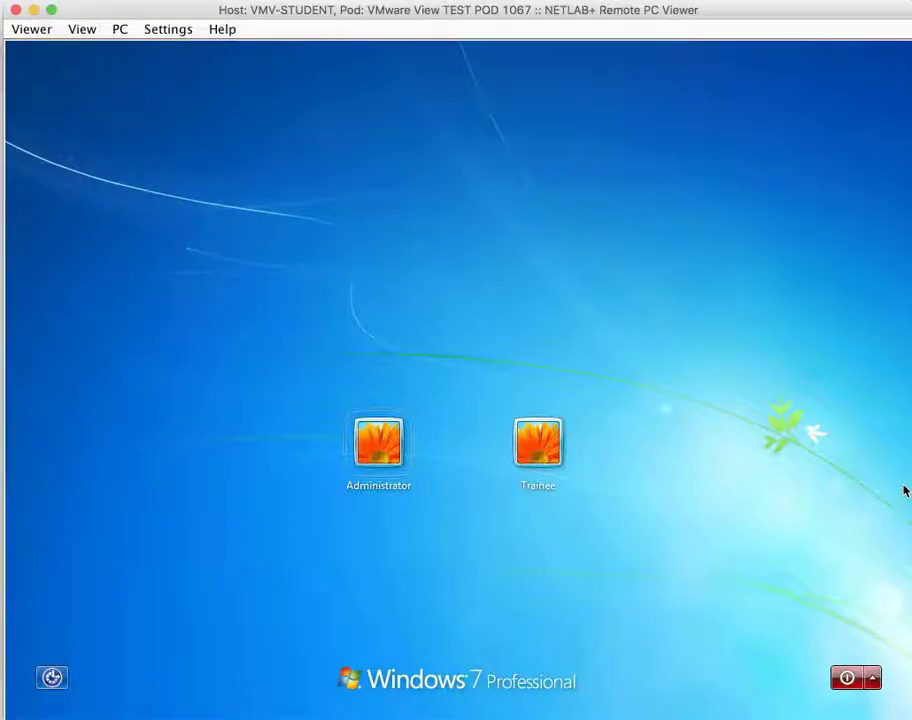
Sign in to the Windows 7 PC as Trainee with the account password, then launch the VMware vSphere Client.
left_click(535, 455)
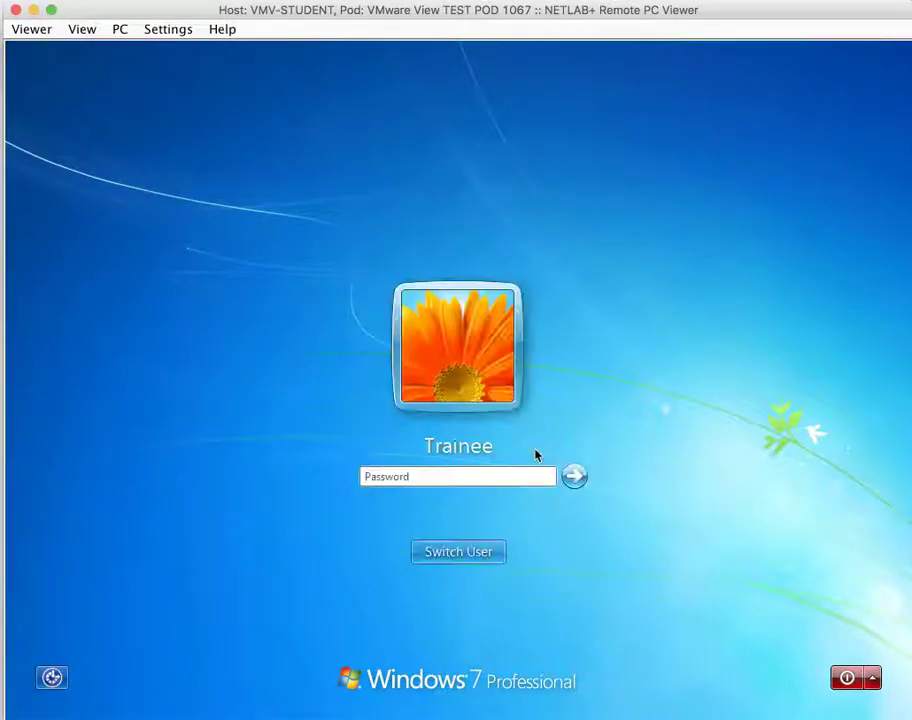
left_click(434, 478)
type("••••••••")
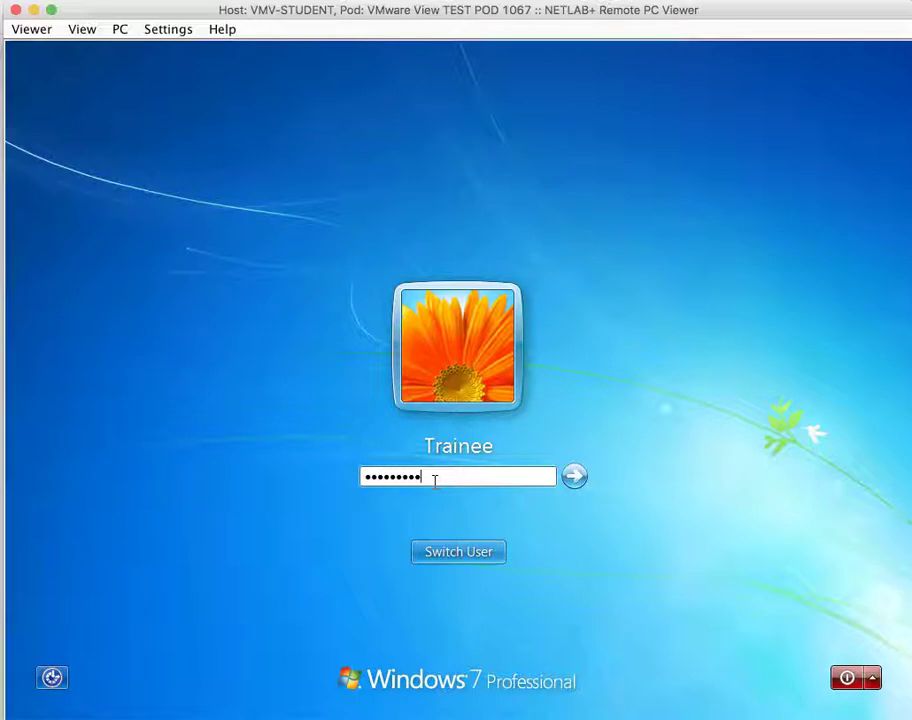
key("Return")
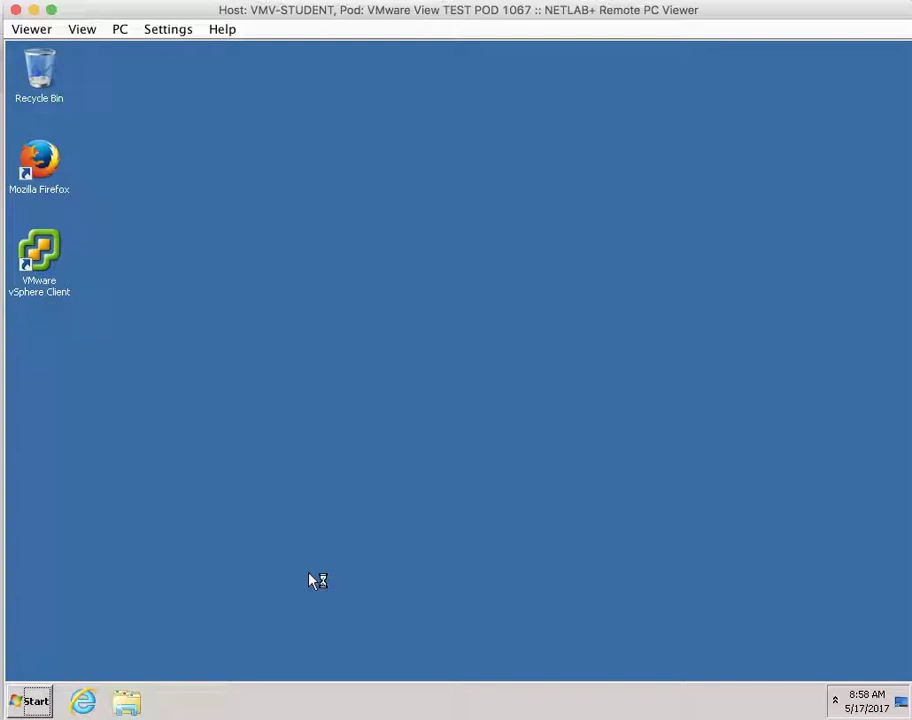
double_click(42, 254)
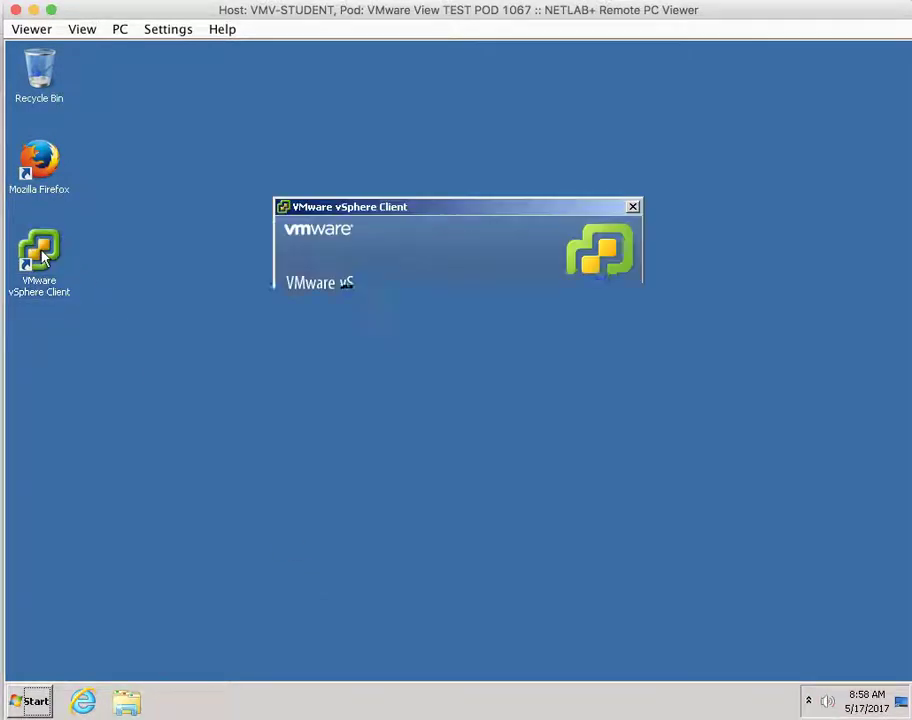
Log in to vmv-vcenter with user name administrator and its password.
type("ad")
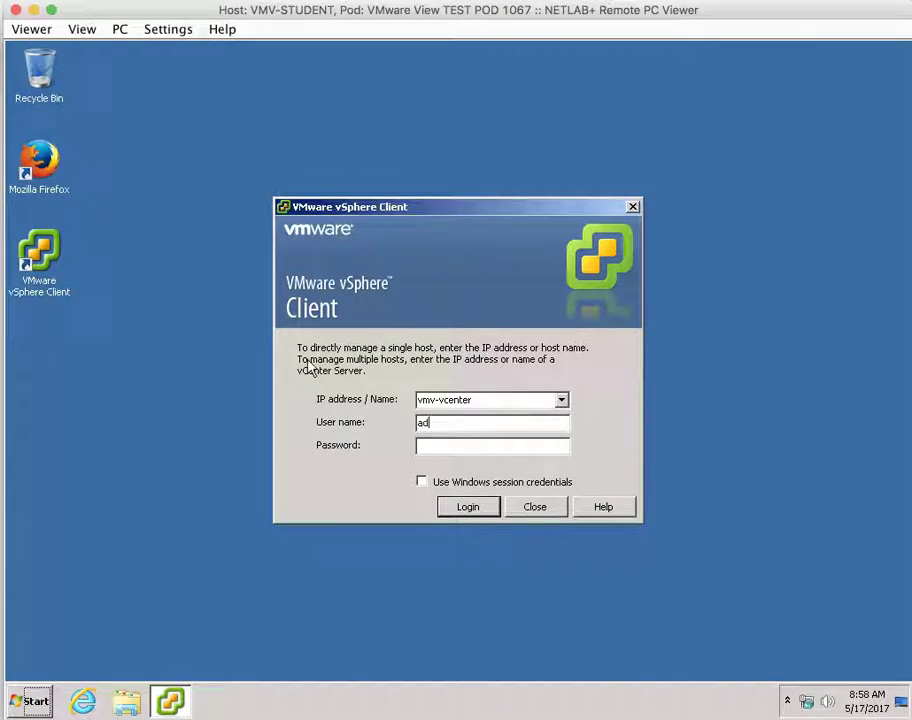
type("ministrator")
key("Tab")
type("train!")
key("Return")
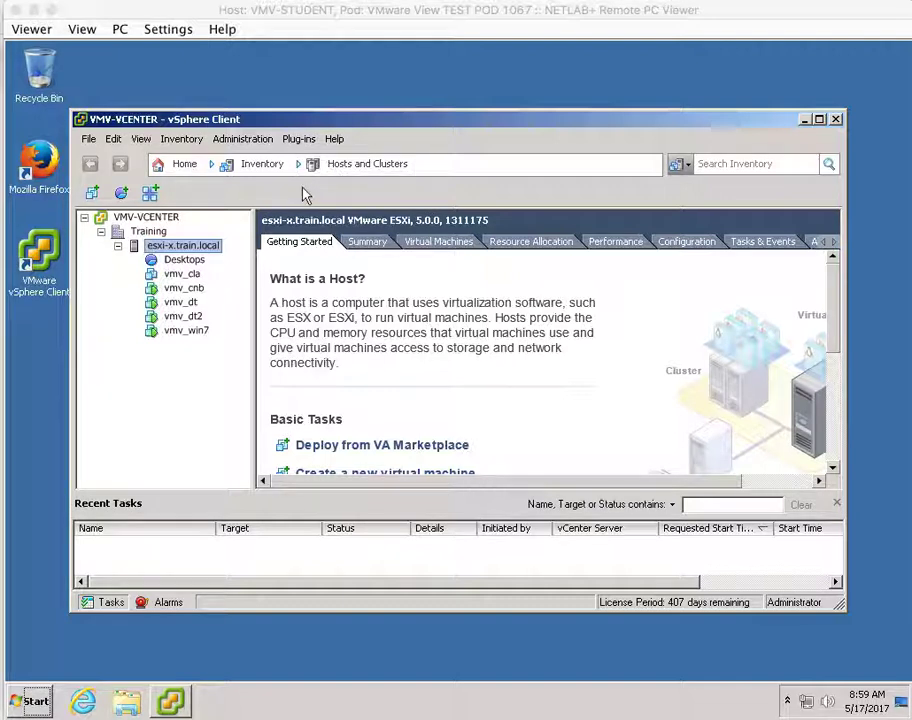
Switch to the VMs and Templates view and expand VMV-VCENTER and the Training folder.
left_click(340, 170)
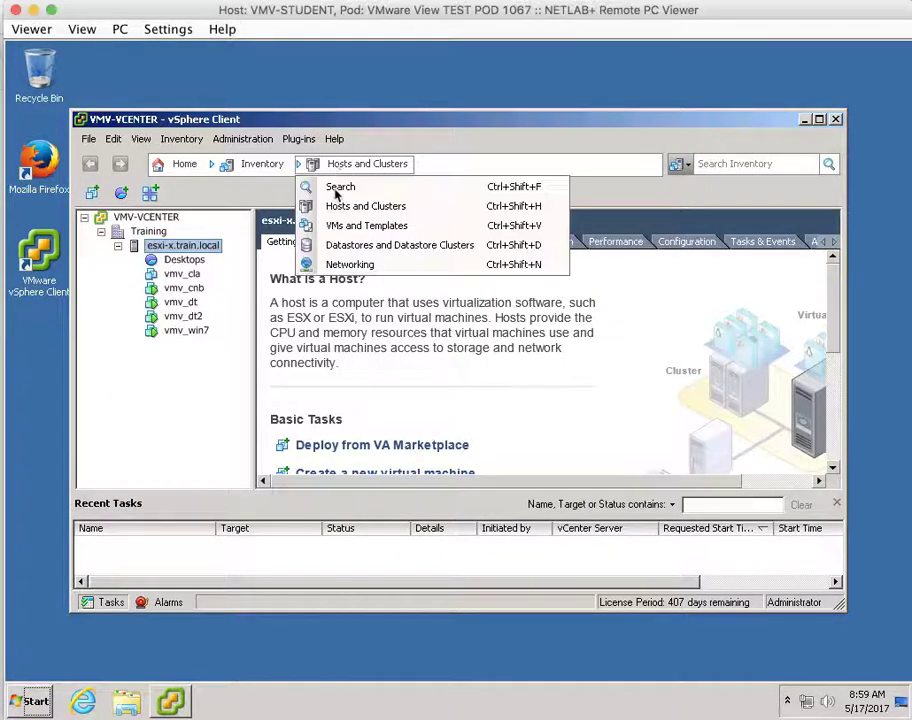
left_click(330, 226)
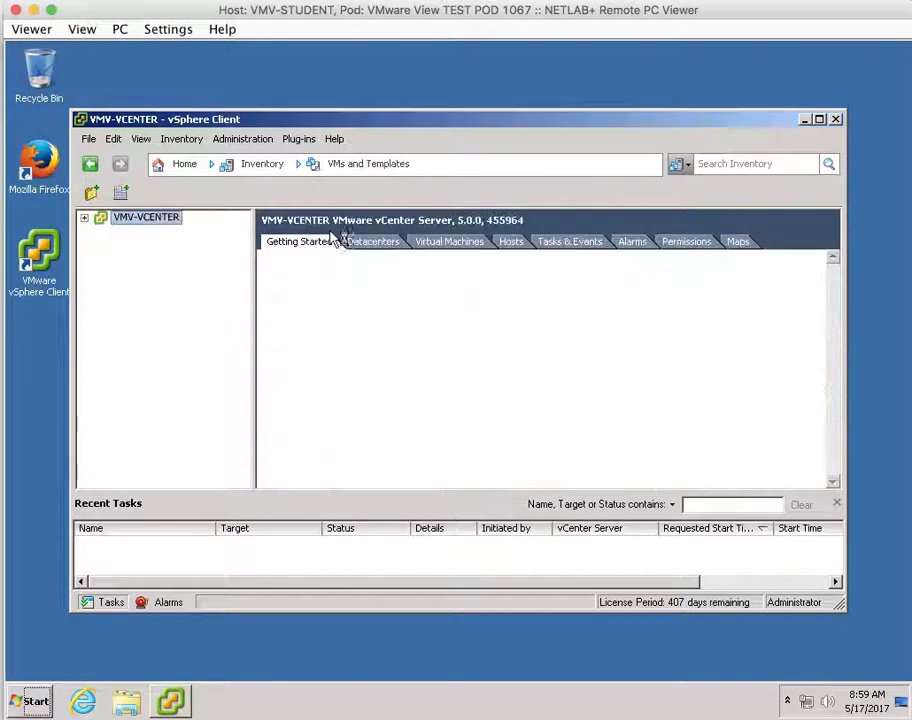
left_click(85, 218)
left_click(101, 231)
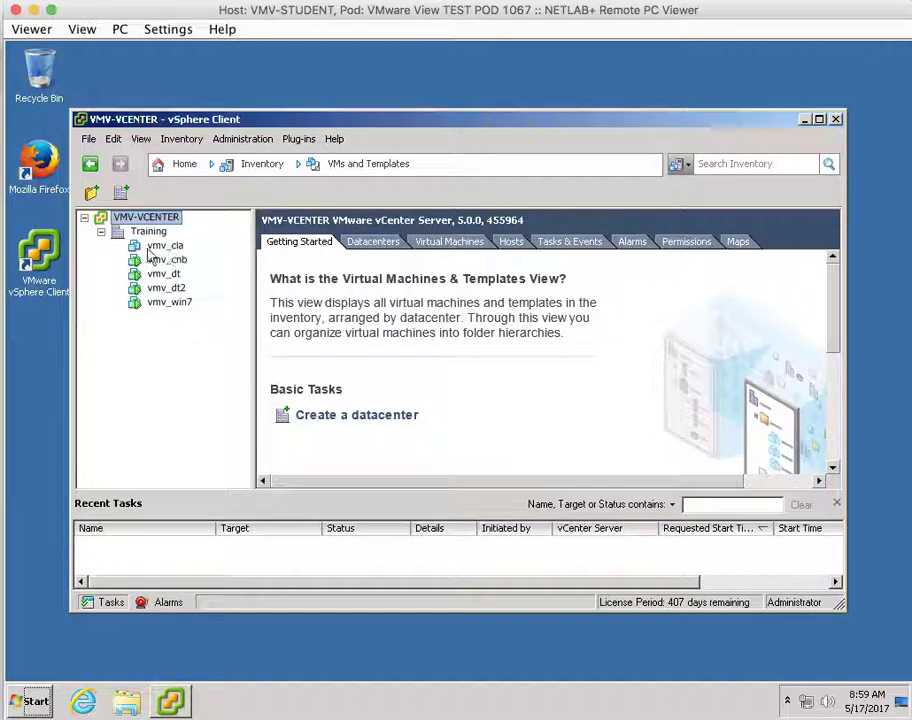
Power on the vmv_cla virtual machine.
right_click(145, 247)
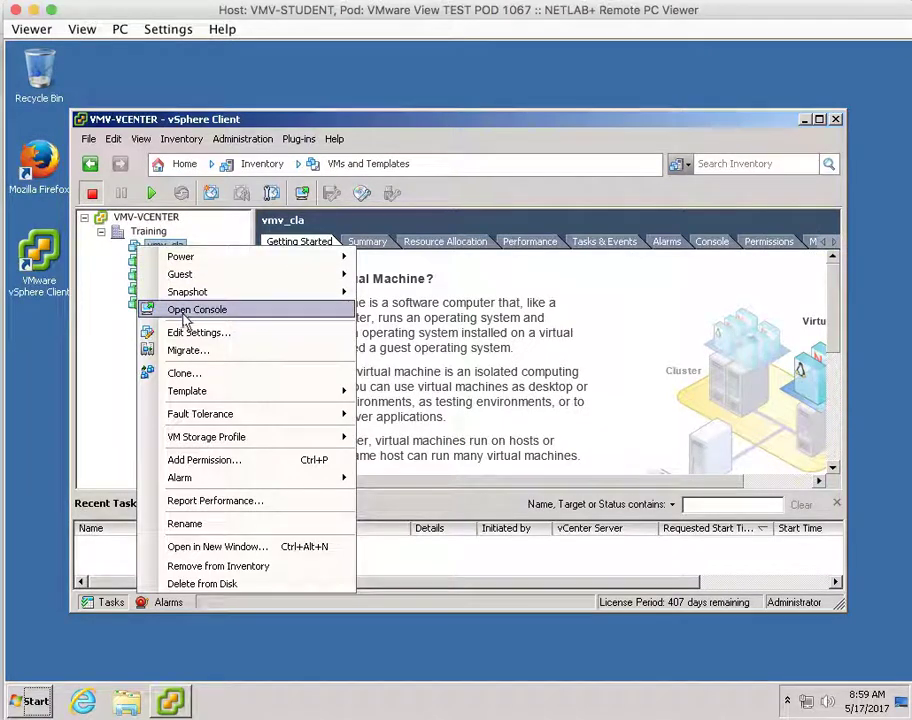
mouse_move(305, 262)
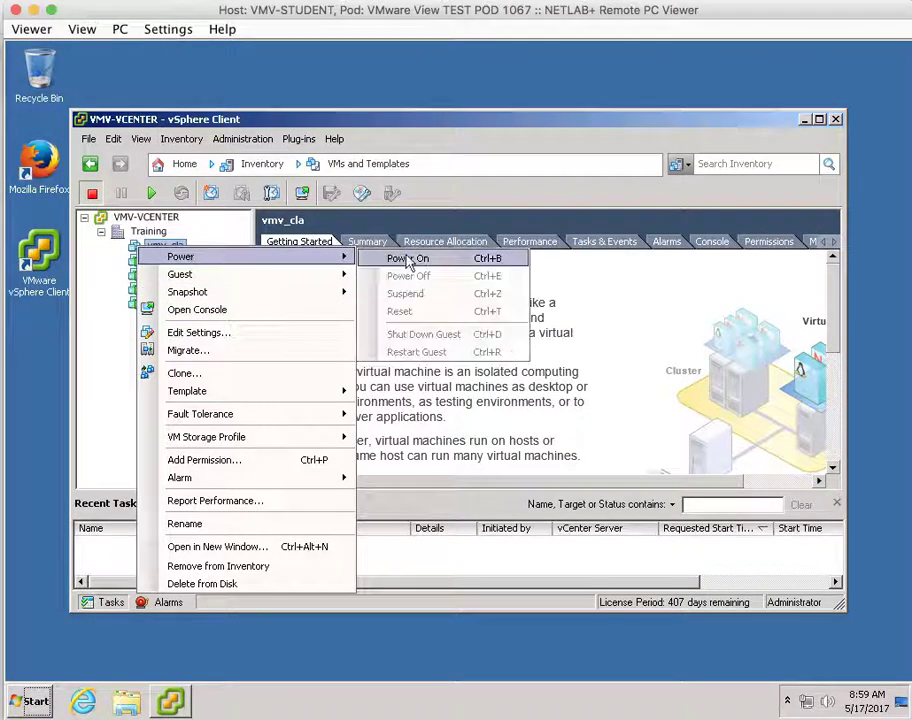
left_click(408, 258)
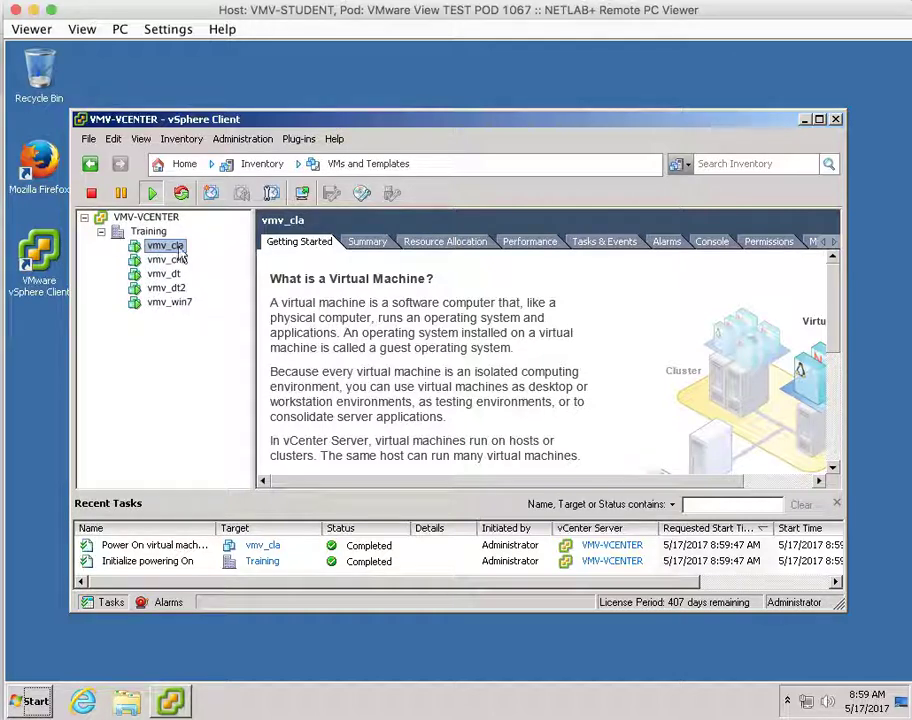
Open the Virtual Machine Startup/Shutdown Properties for host esxi-x.train.local in Hosts and Clusters.
left_click(318, 168)
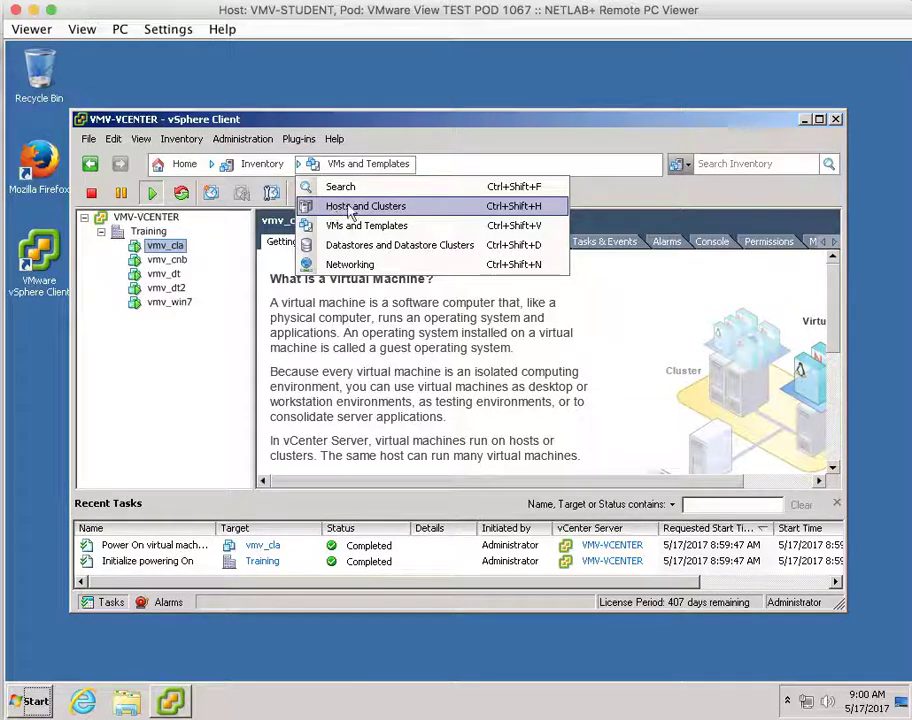
left_click(346, 206)
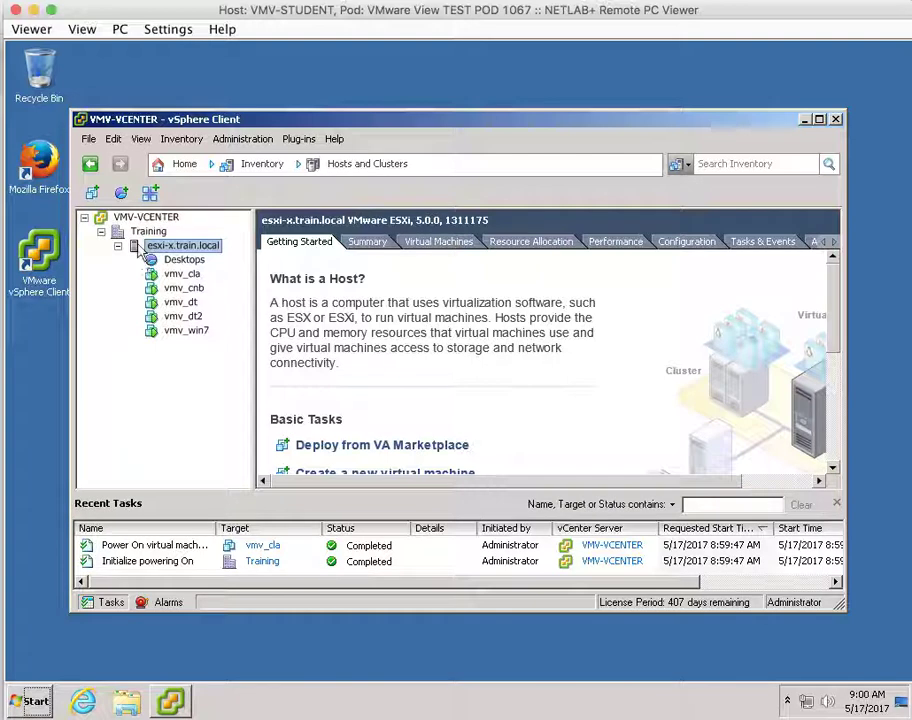
left_click(146, 247)
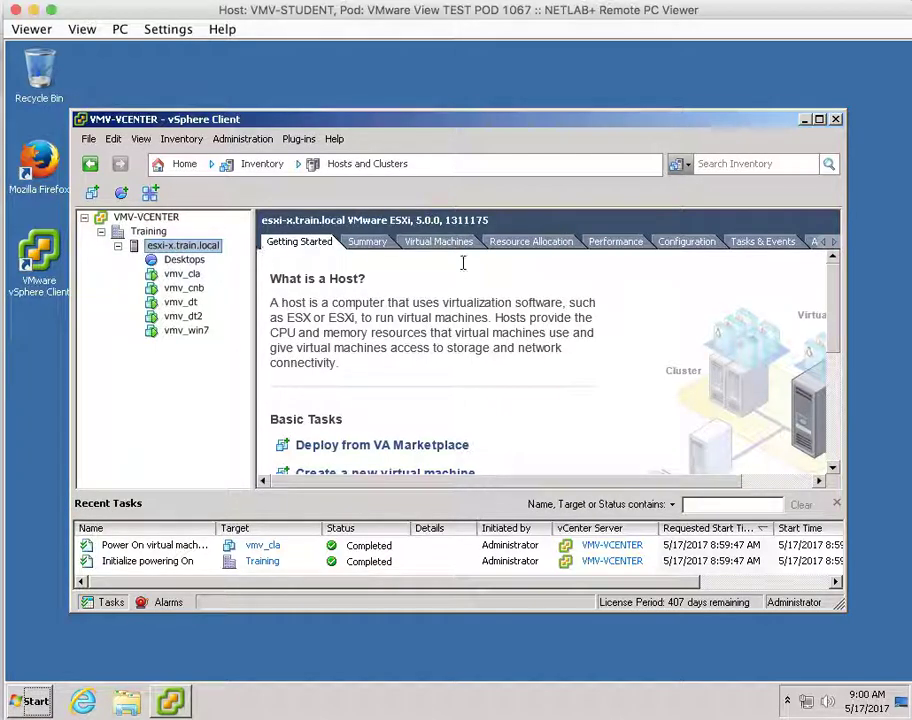
left_click(692, 243)
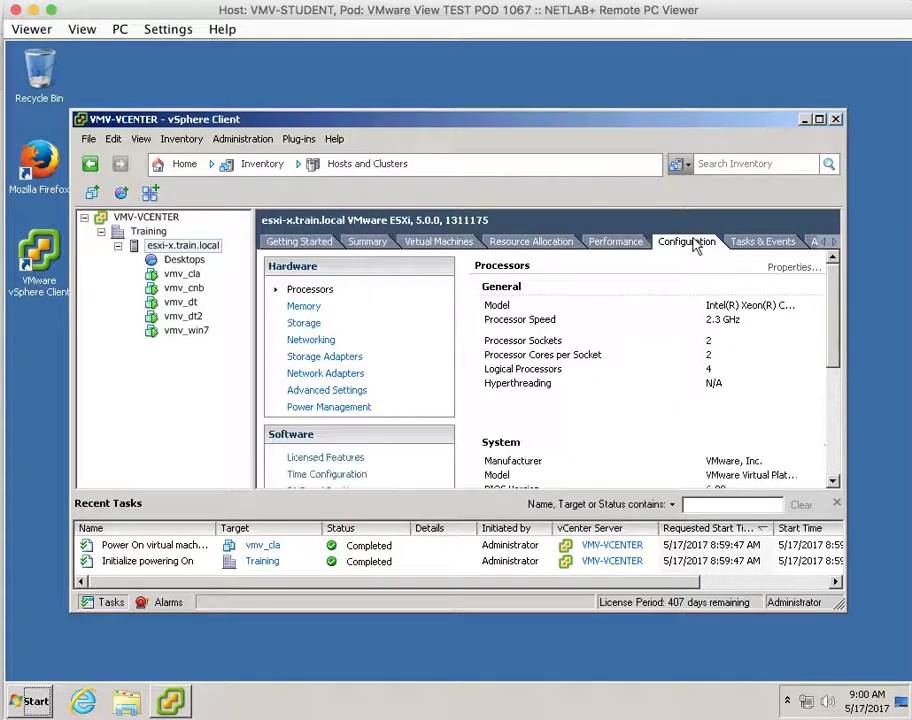
left_click_drag(834, 356, 834, 413)
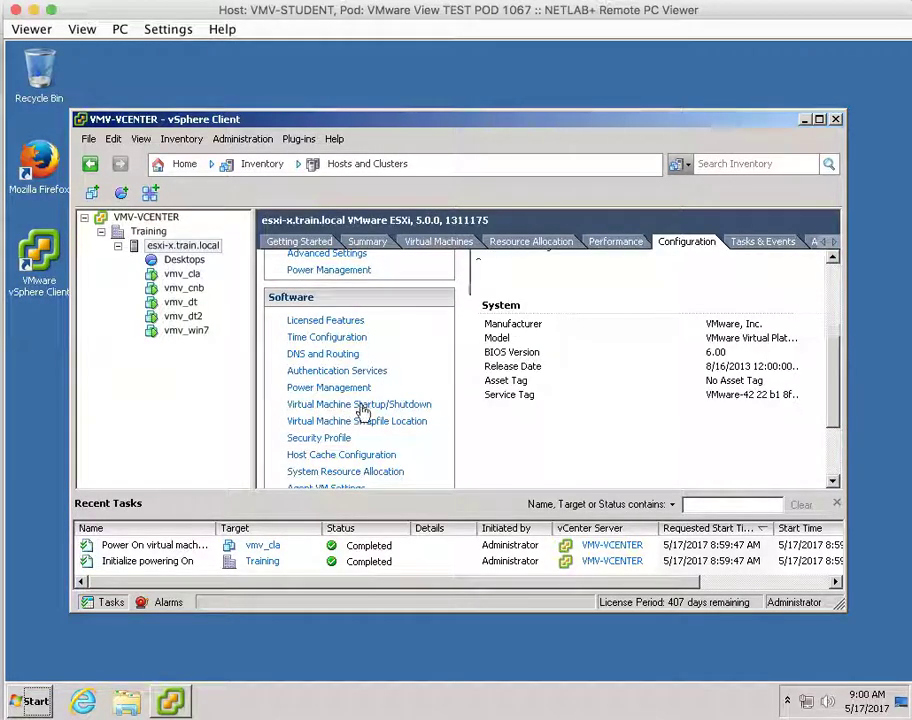
left_click(358, 406)
left_click_drag(708, 466, 763, 468)
left_click_drag(839, 434, 839, 350)
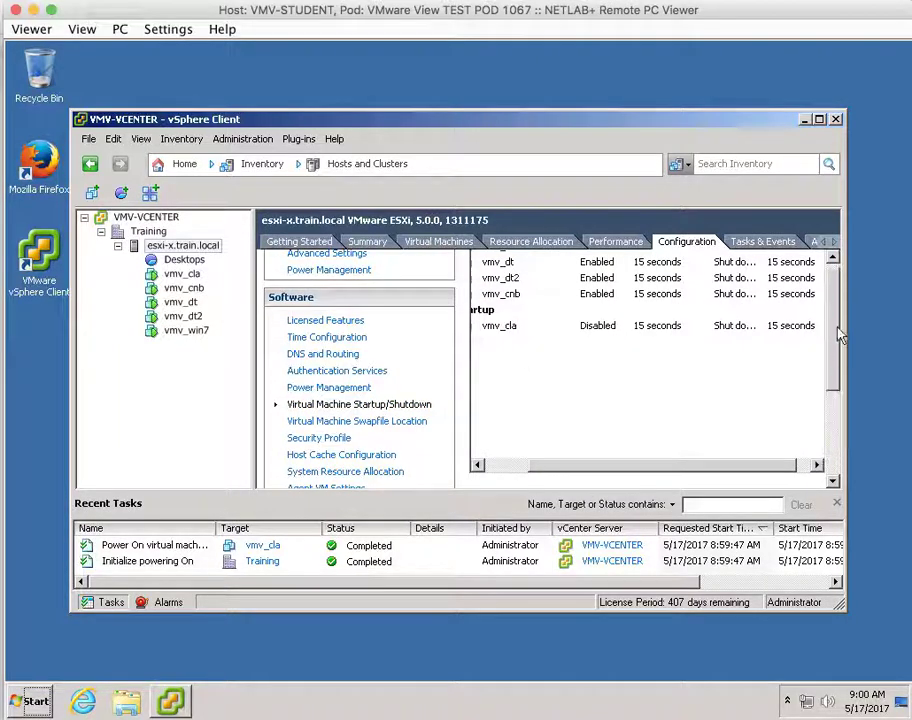
left_click(787, 266)
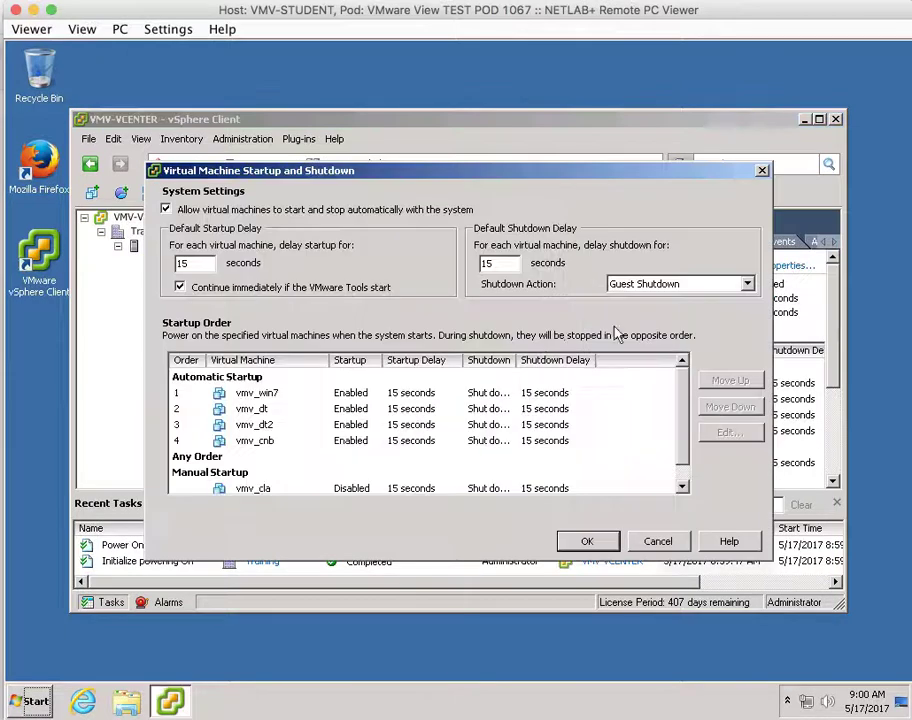
Move vmv_cla up twice into Automatic Startup as the fifth VM and confirm with OK.
left_click(242, 489)
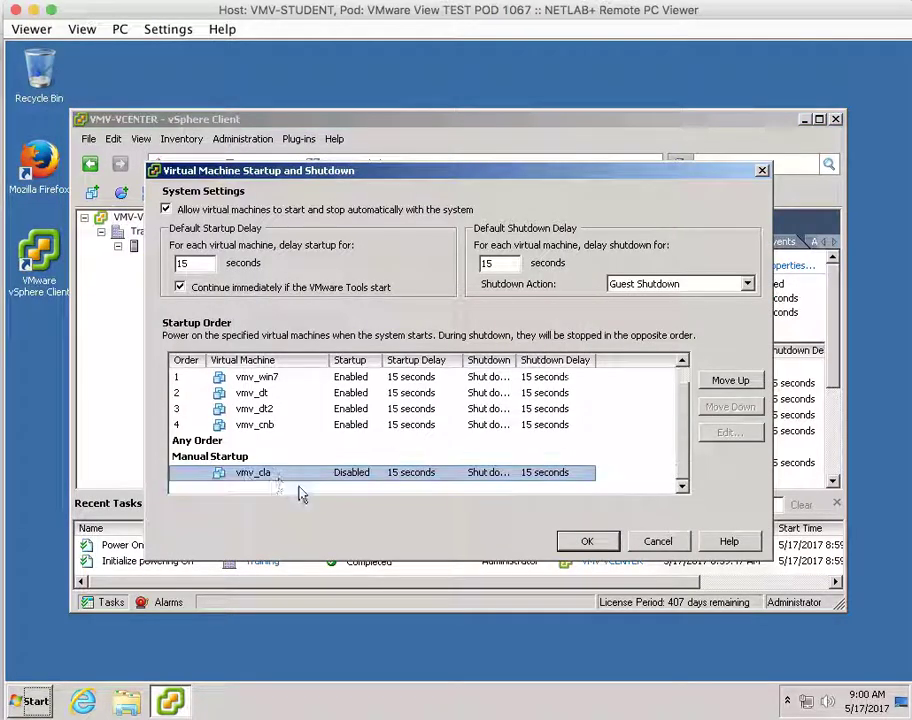
left_click(748, 381)
left_click(748, 381)
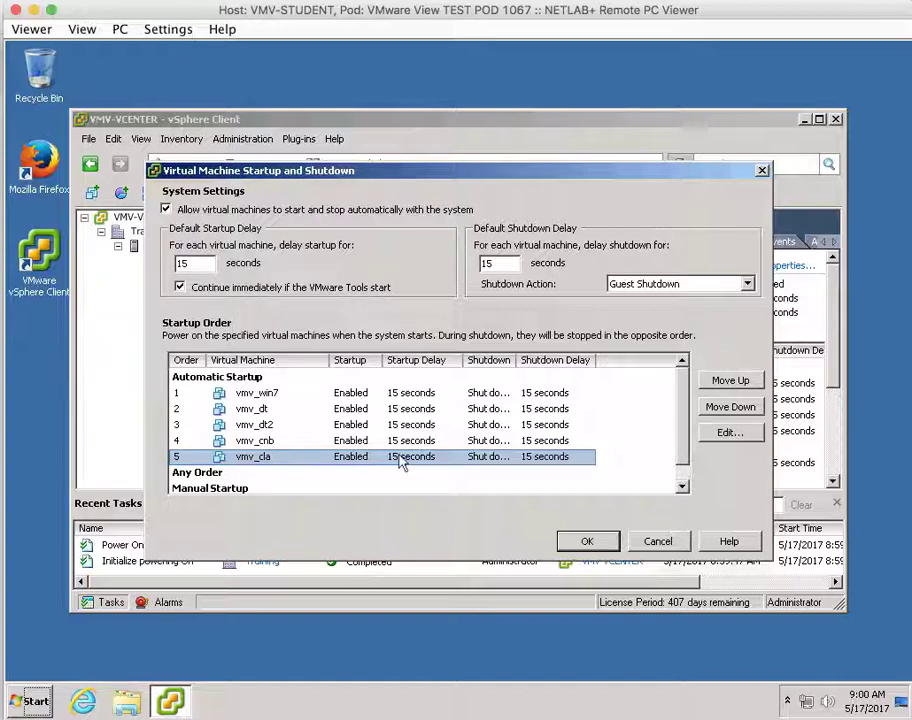
left_click(589, 541)
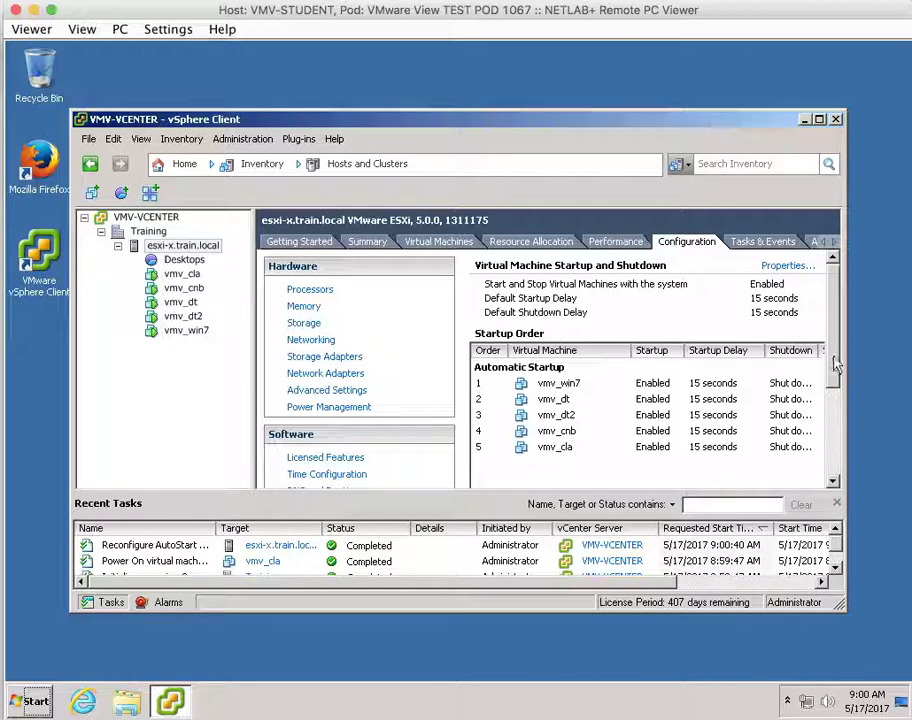
Switch the inventory to VMs and Templates.
left_click_drag(835, 395, 828, 290)
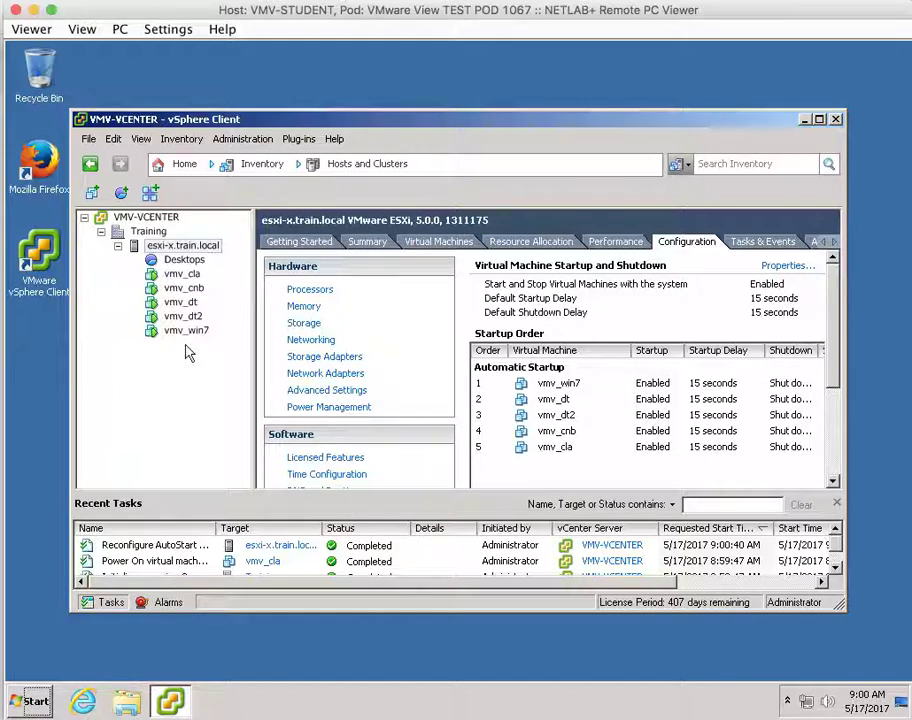
left_click_drag(381, 122, 396, 94)
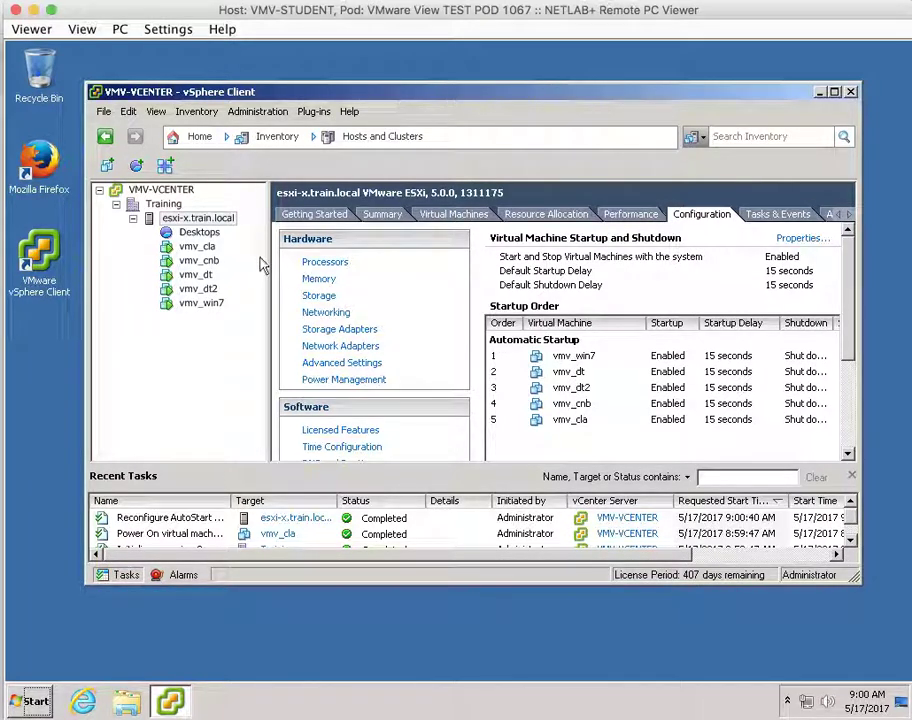
left_click(352, 136)
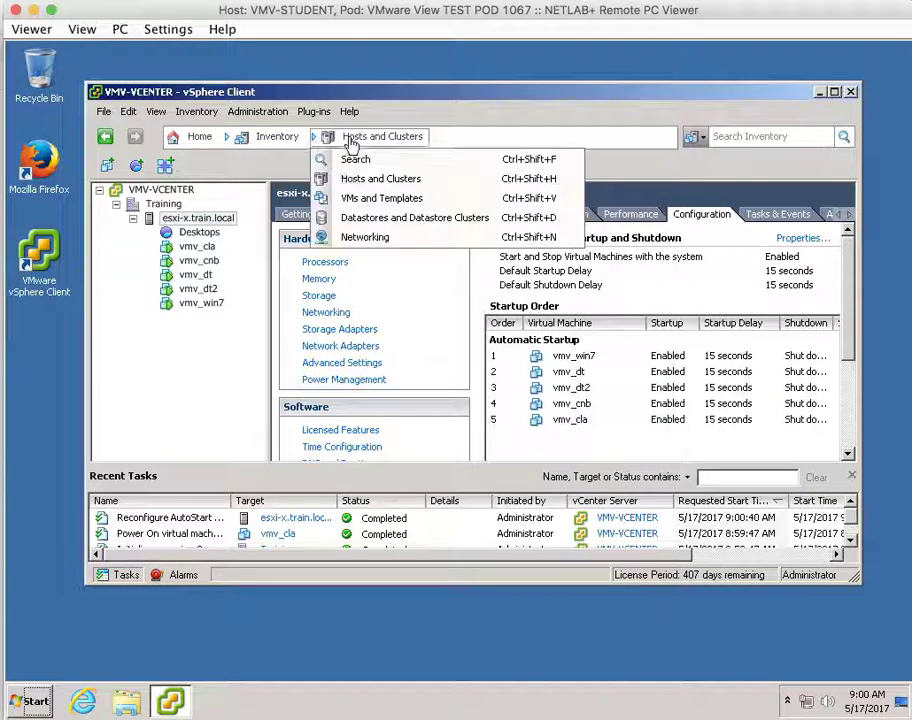
left_click(340, 200)
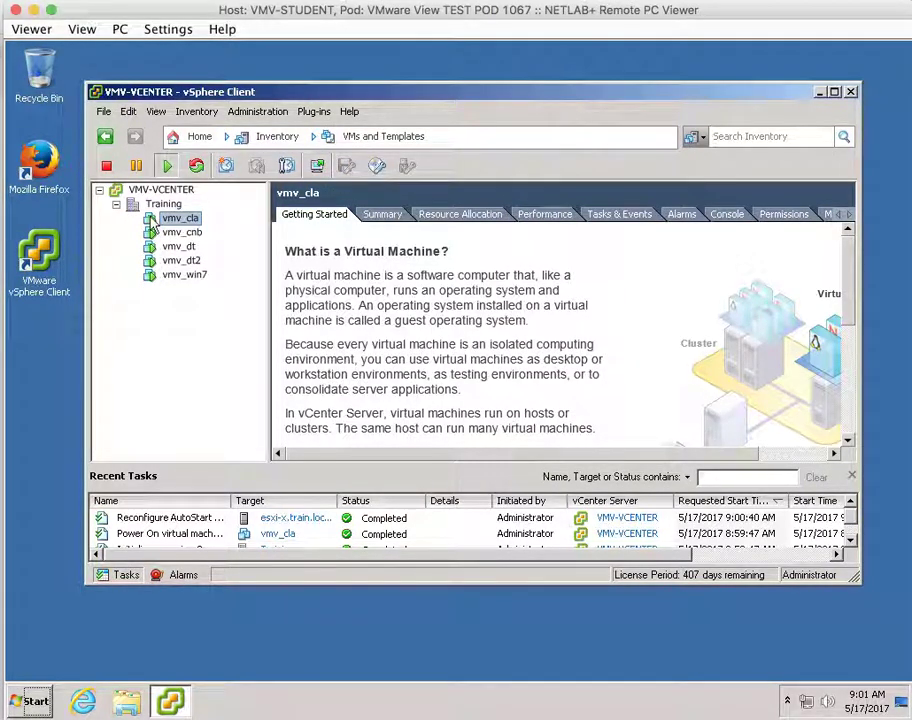
Open the vmv_cla console, reopening it after a connection error.
right_click(152, 225)
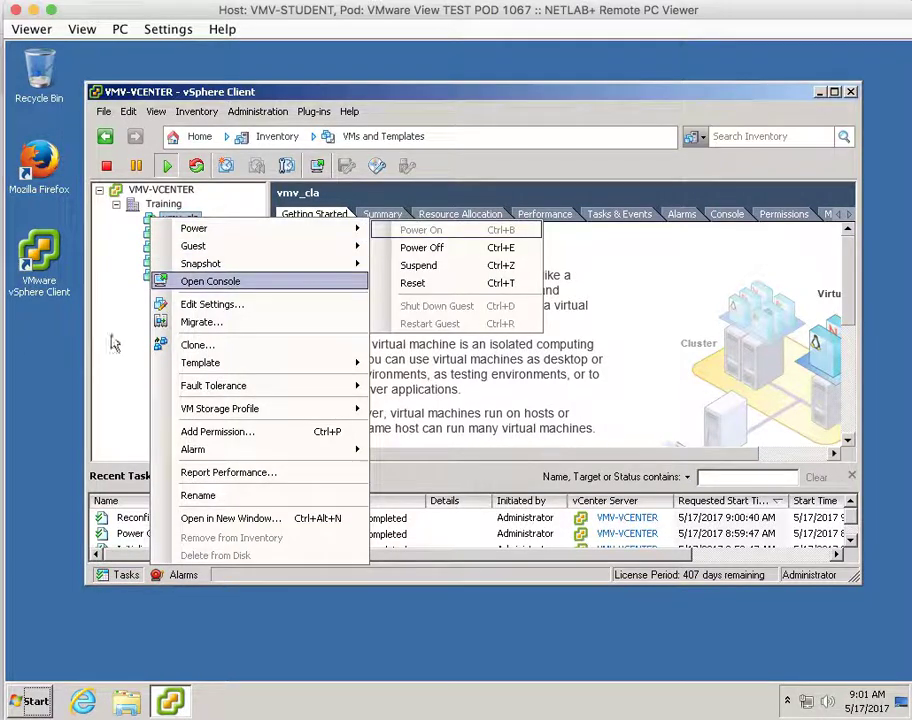
left_click(130, 348)
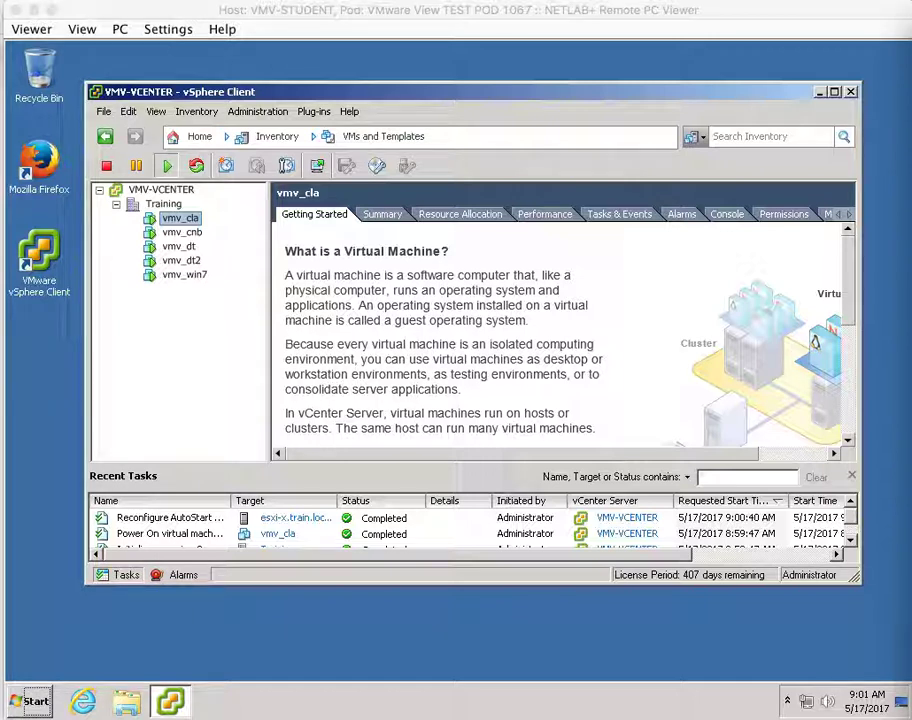
right_click(150, 220)
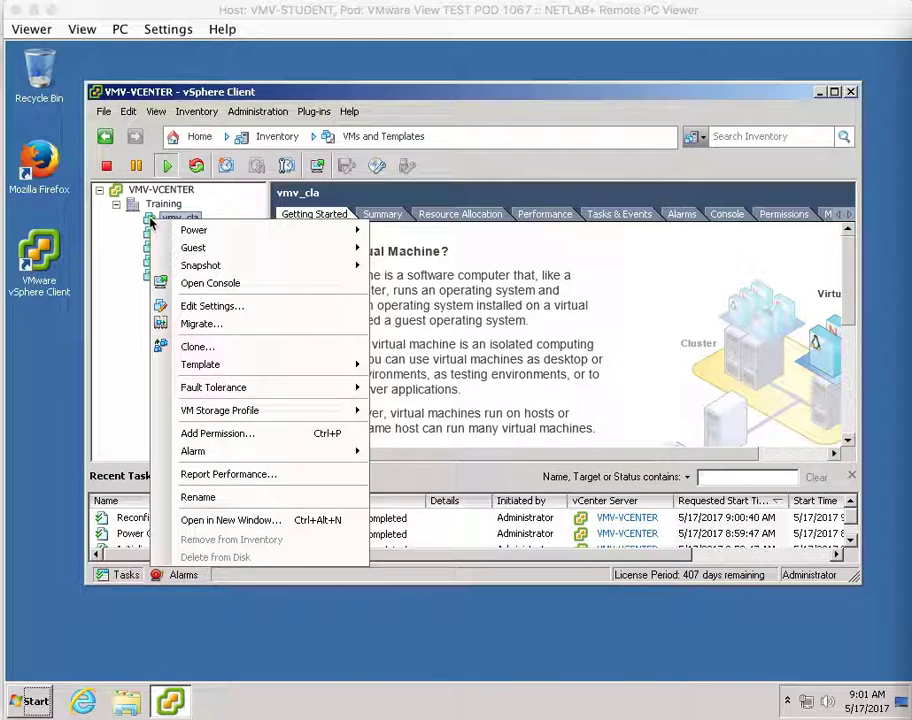
left_click(228, 284)
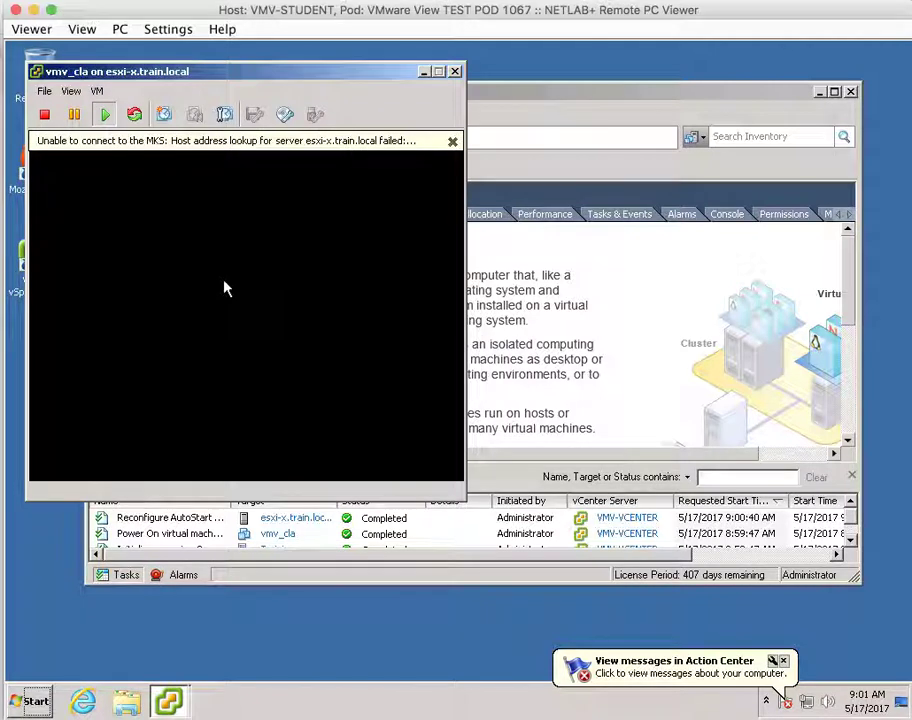
left_click(452, 141)
left_click(454, 71)
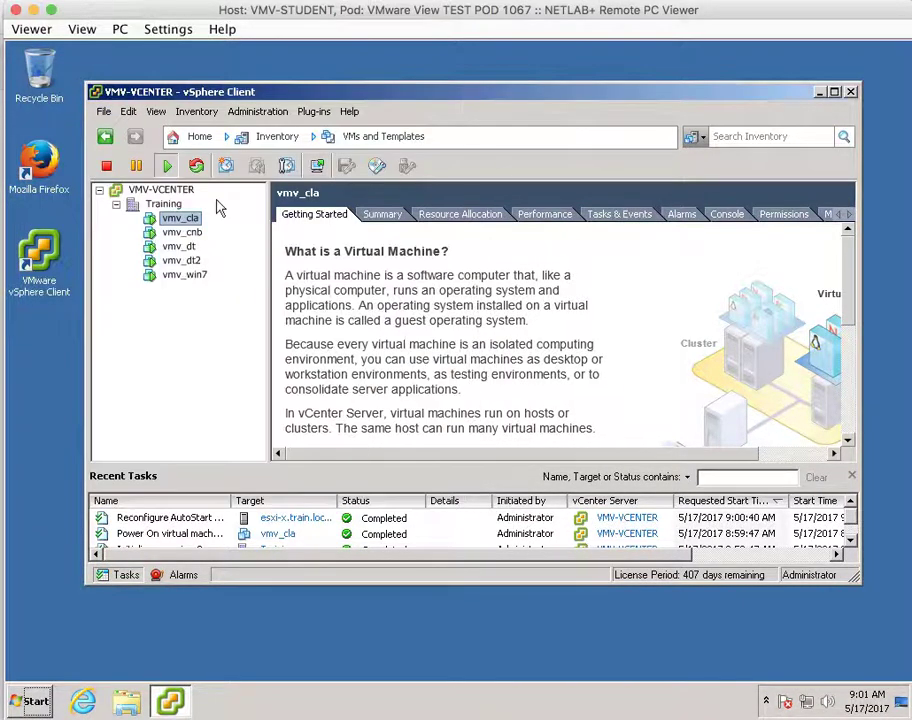
right_click(155, 222)
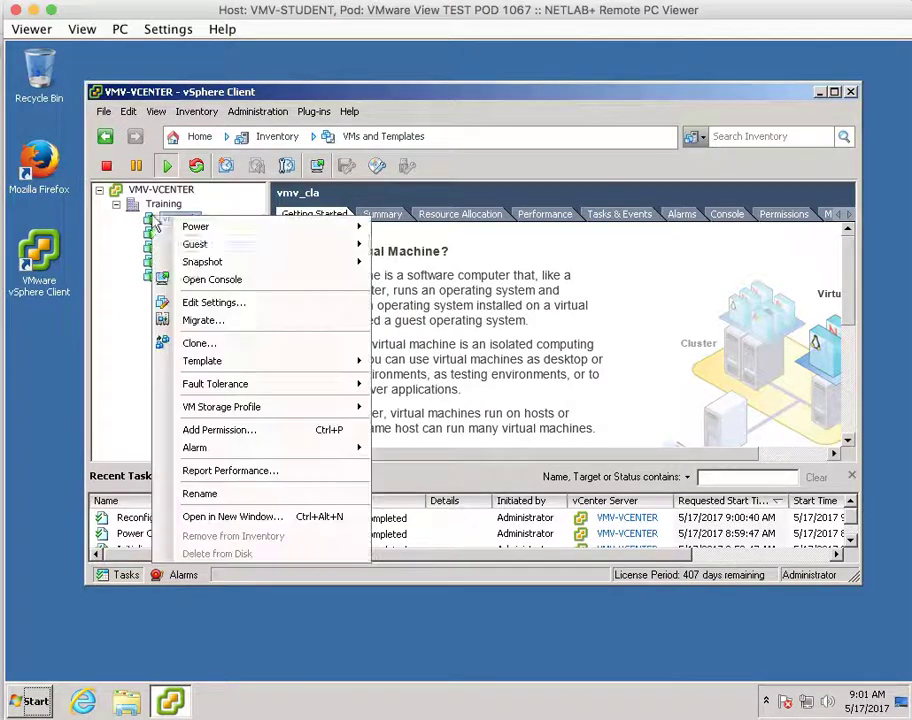
left_click(192, 281)
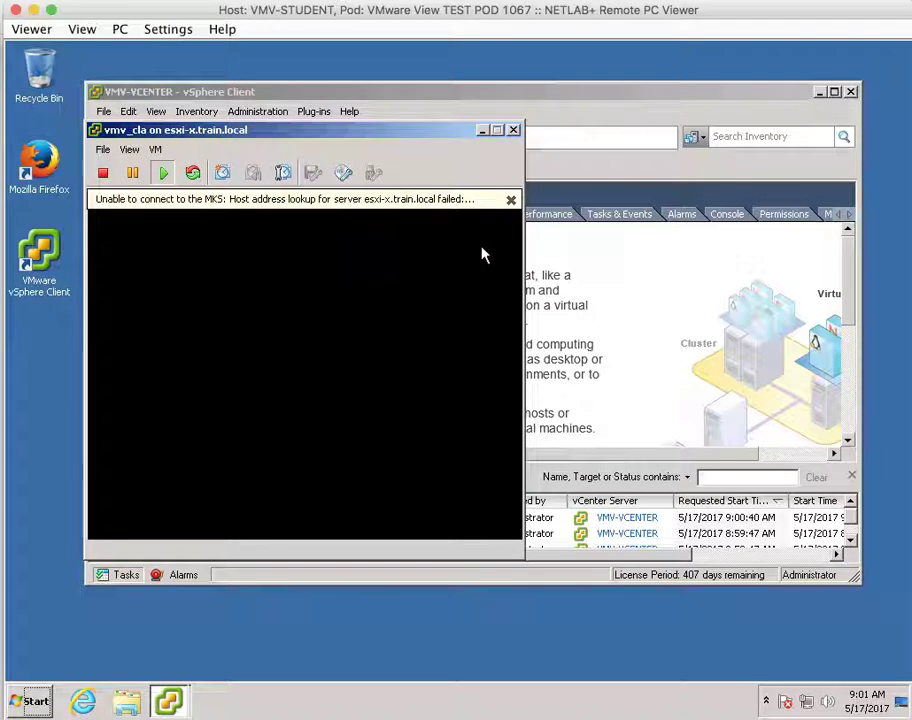
Dismiss the MKS error and sign in to the vmv_cla Windows 7 guest with the account password.
left_click(510, 200)
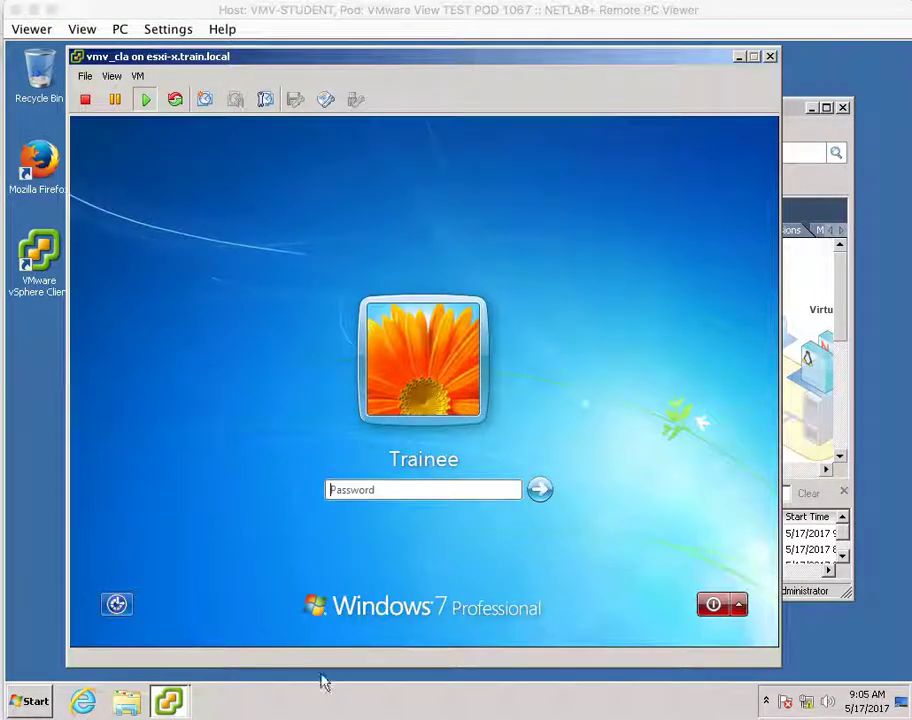
left_click(362, 491)
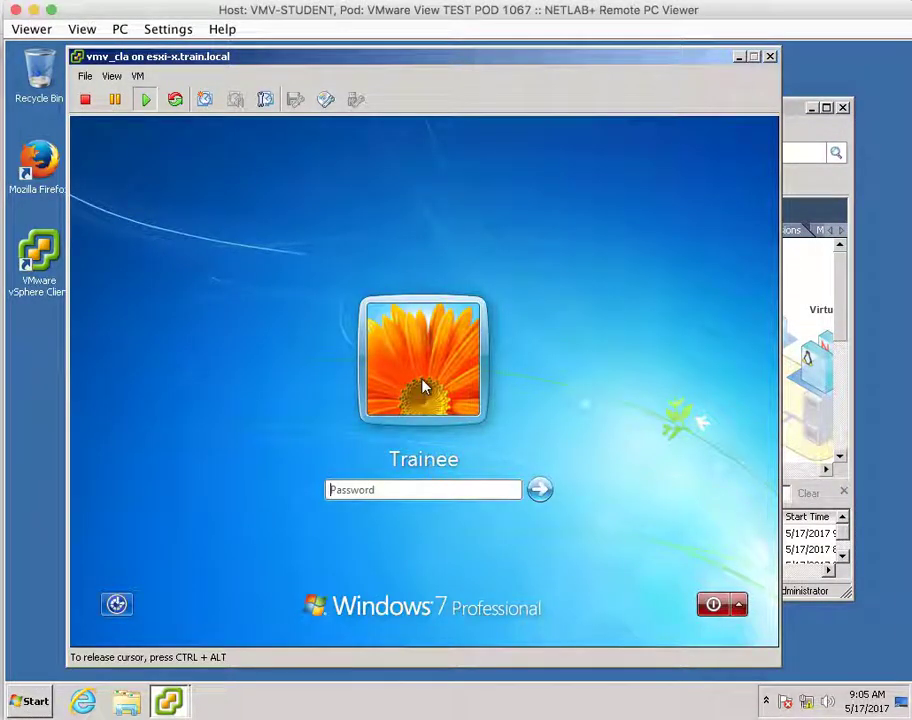
type("••")
key("BackSpace")
key("BackSpace")
type("•••••••")
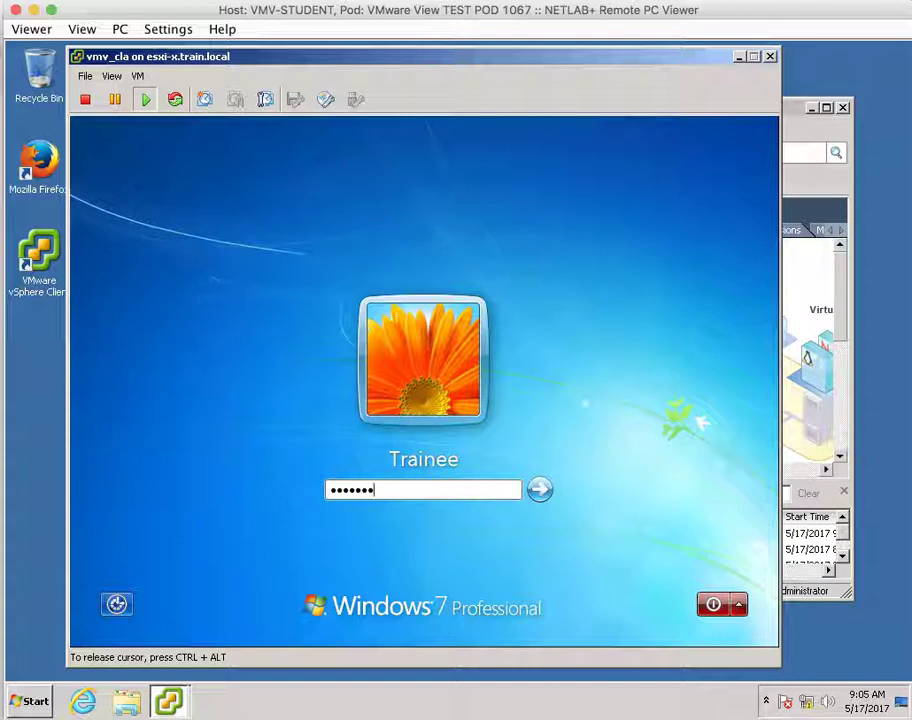
key("BackSpace")
key("BackSpace")
key("BackSpace")
key("BackSpace")
key("BackSpace")
key("BackSpace")
type("••••••••")
key("Return")
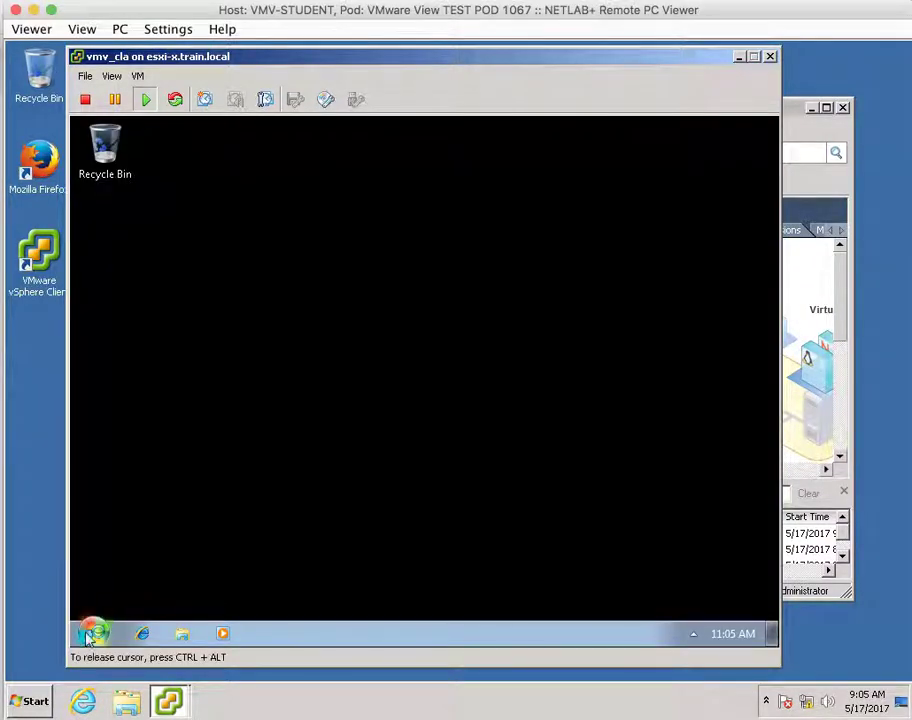
Open \\vmv-ad\shares from the guest's Start menu search.
left_click(88, 633)
type("\\\\")
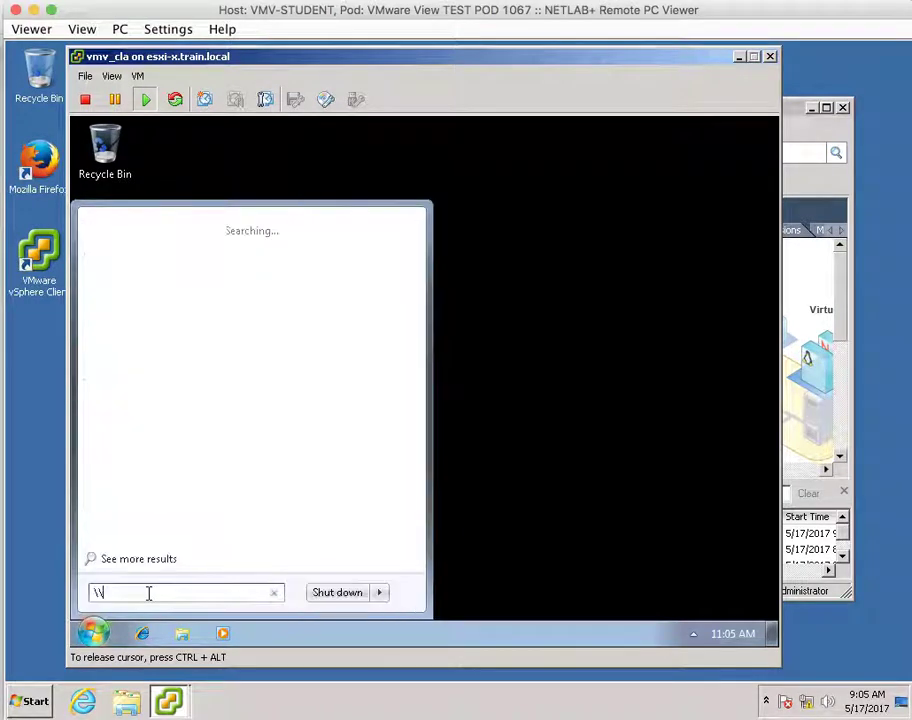
type("vvm-ad")
key("BackSpace")
key("BackSpace")
key("BackSpace")
key("BackSpace")
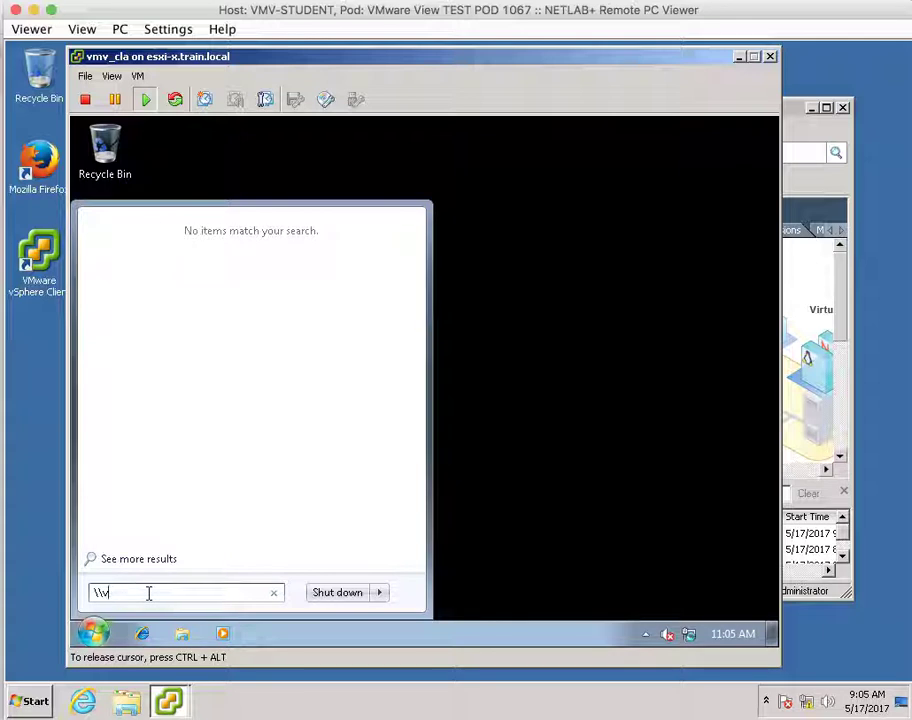
type("mv-")
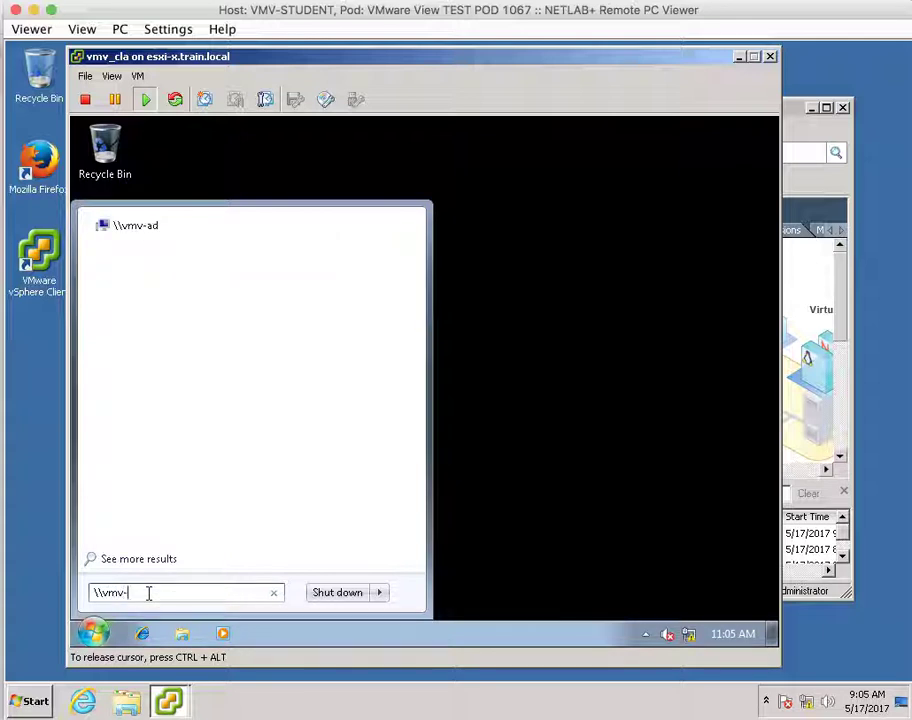
type("ad\\shares")
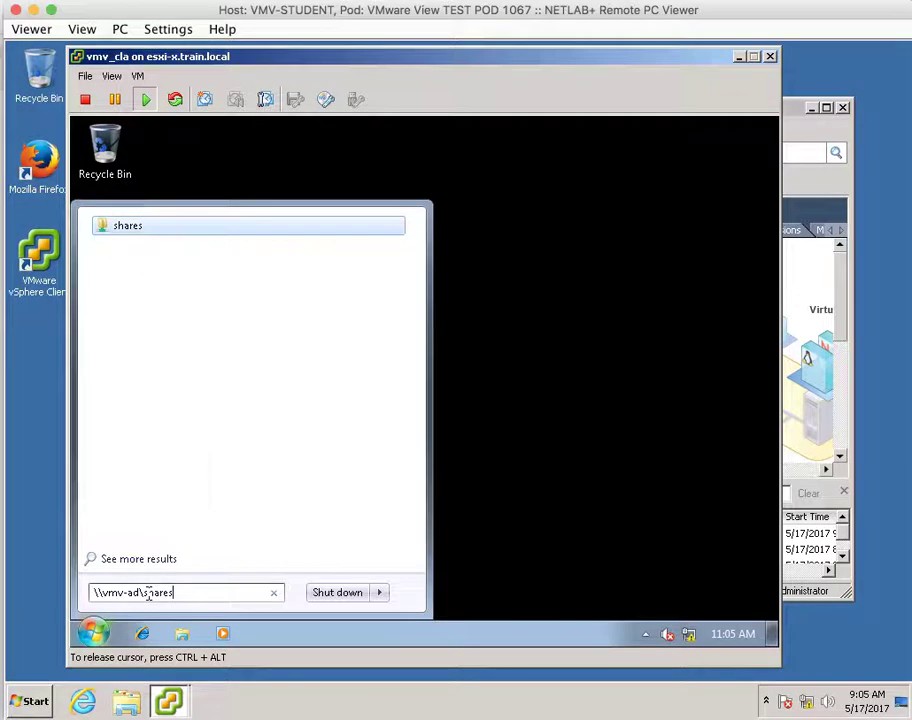
key("Return")
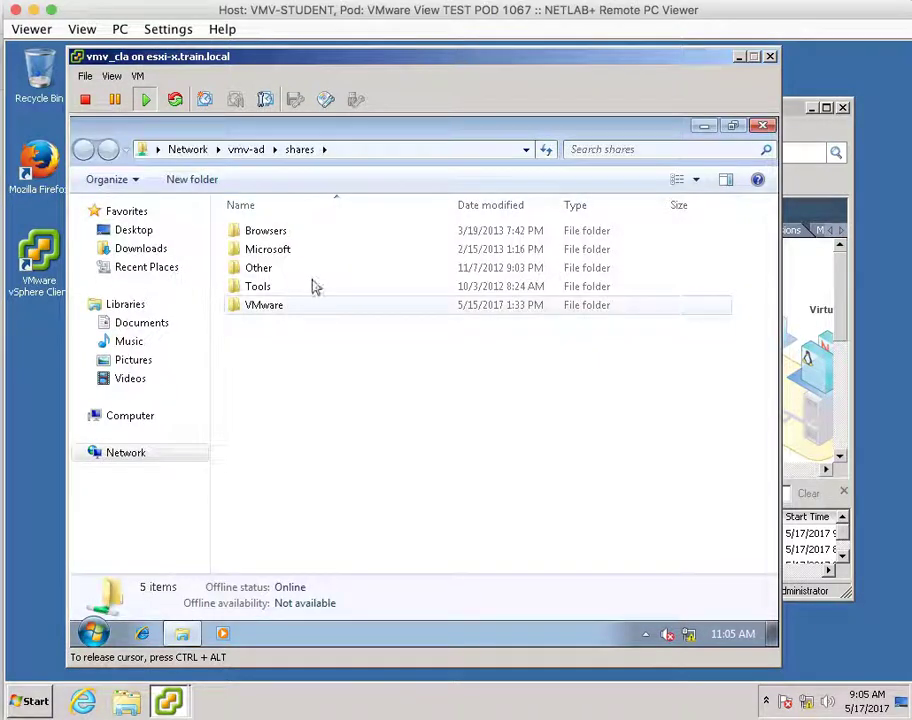
In the VMware folder, widen the Name column and run VMware-Horizon-View-Client-x86-3.5.2-3150477.
double_click(253, 310)
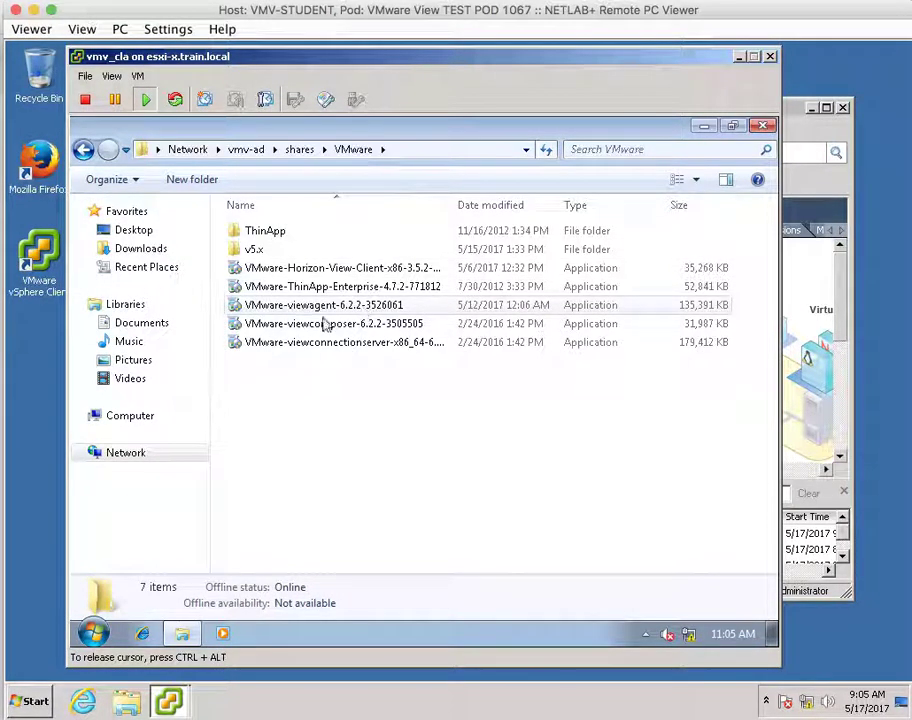
left_click_drag(452, 204, 502, 203)
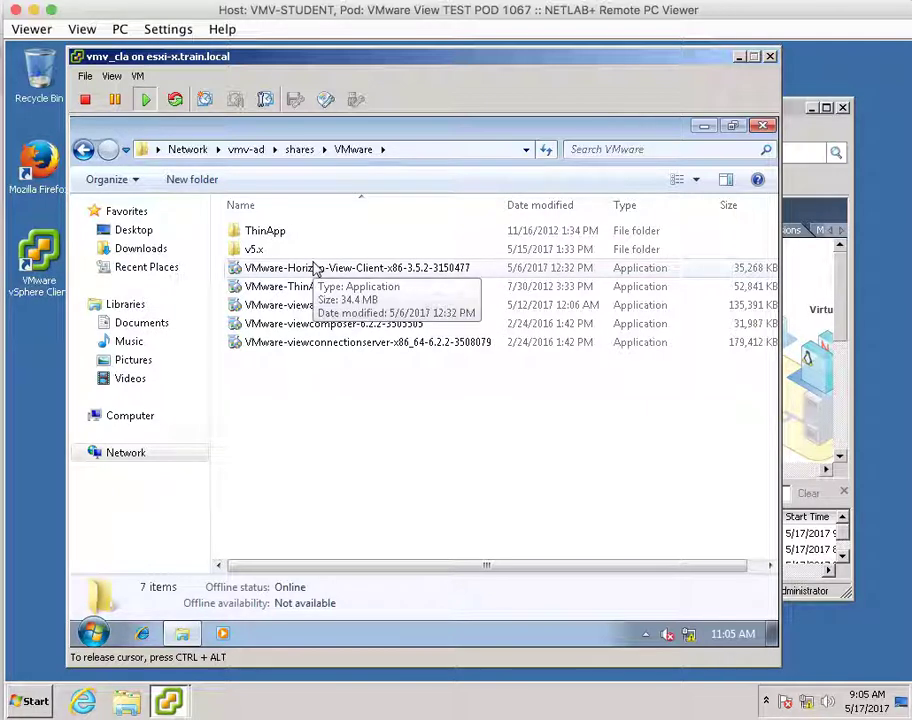
double_click(417, 272)
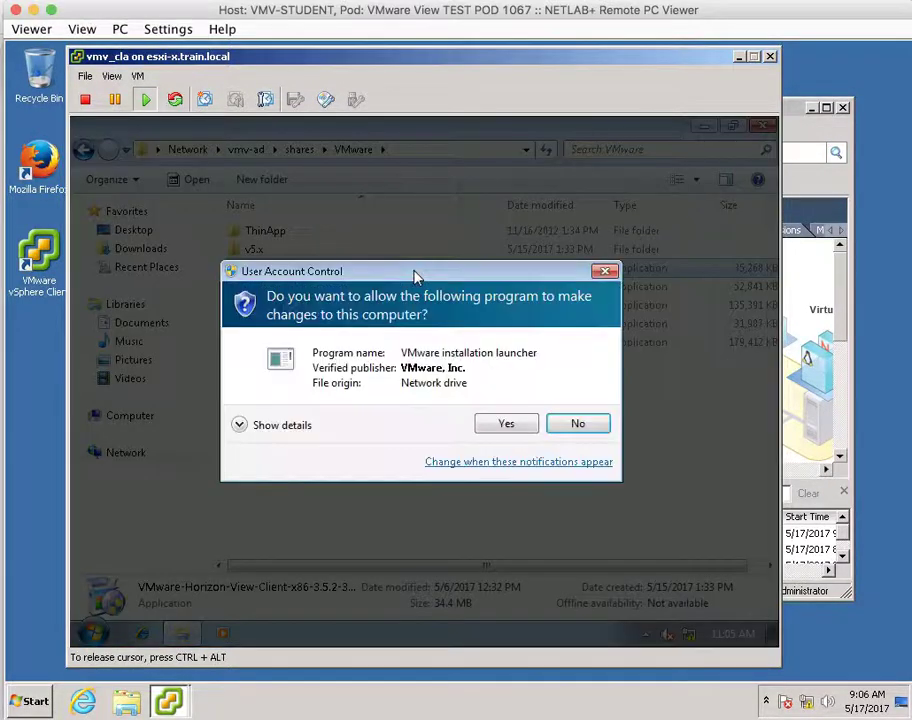
Approve UAC, accept the Horizon Client license, and keep IPv4 and the default features.
left_click(505, 423)
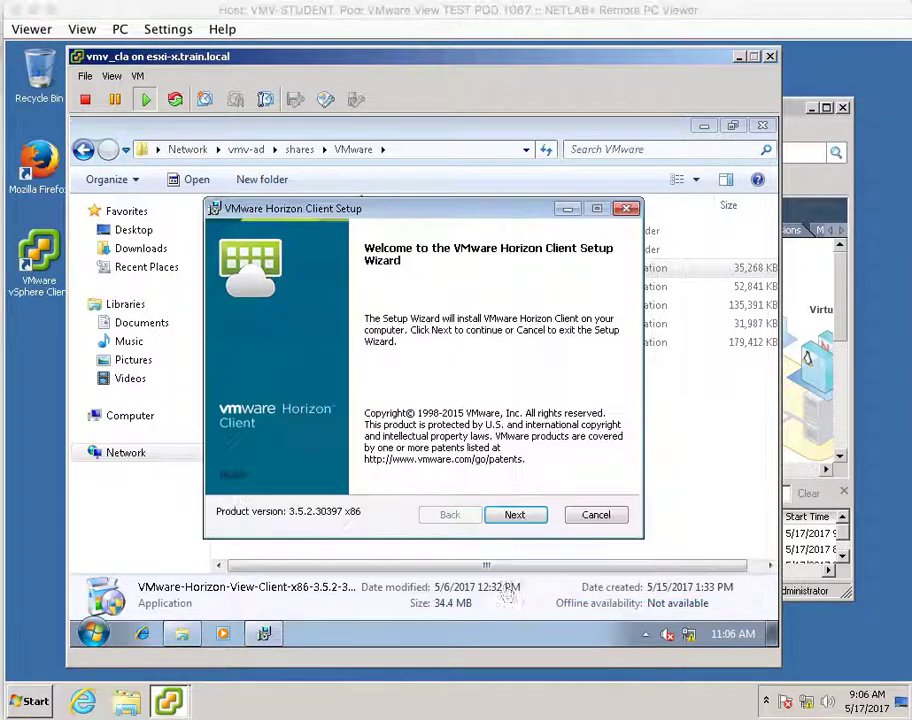
left_click(515, 514)
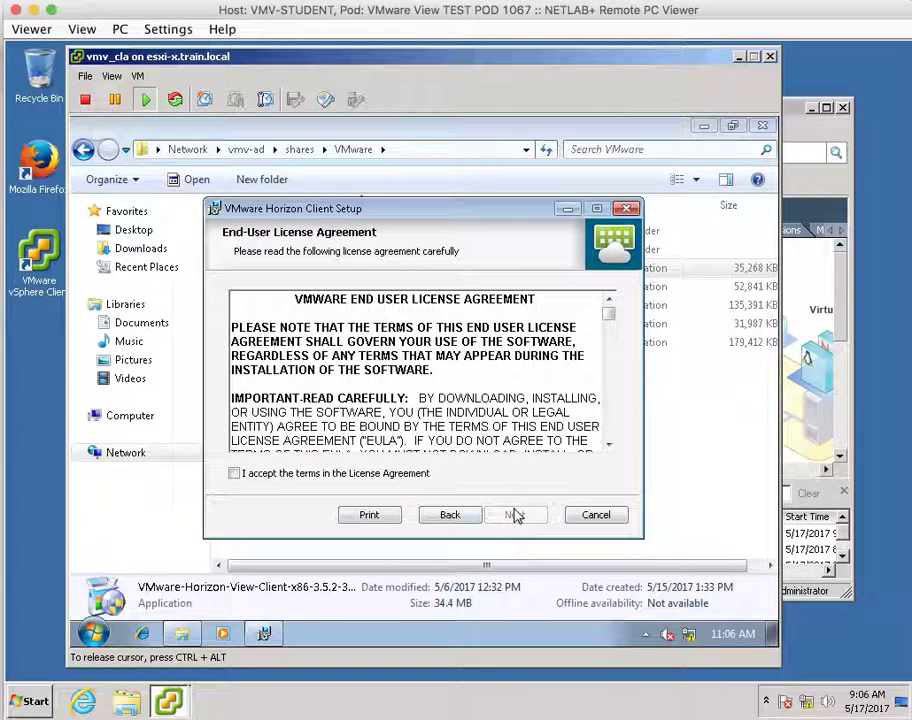
left_click(272, 475)
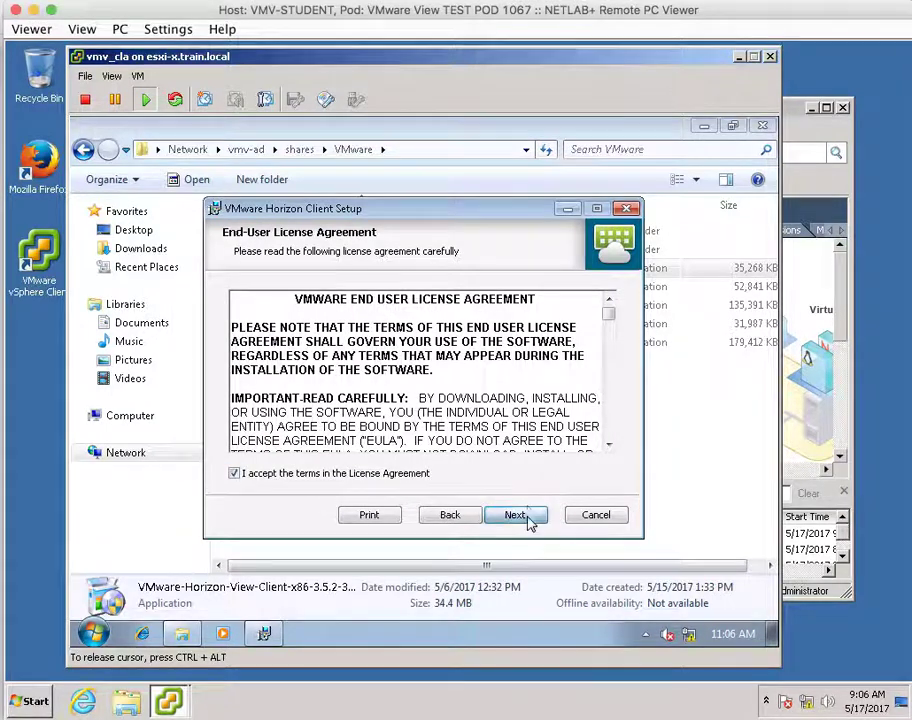
left_click(515, 515)
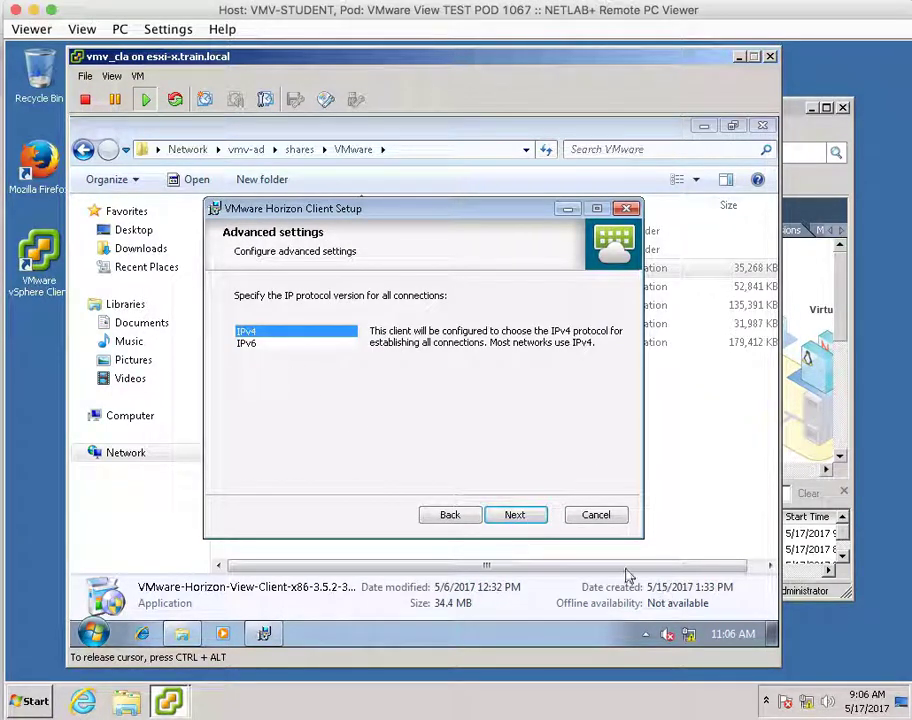
left_click(524, 517)
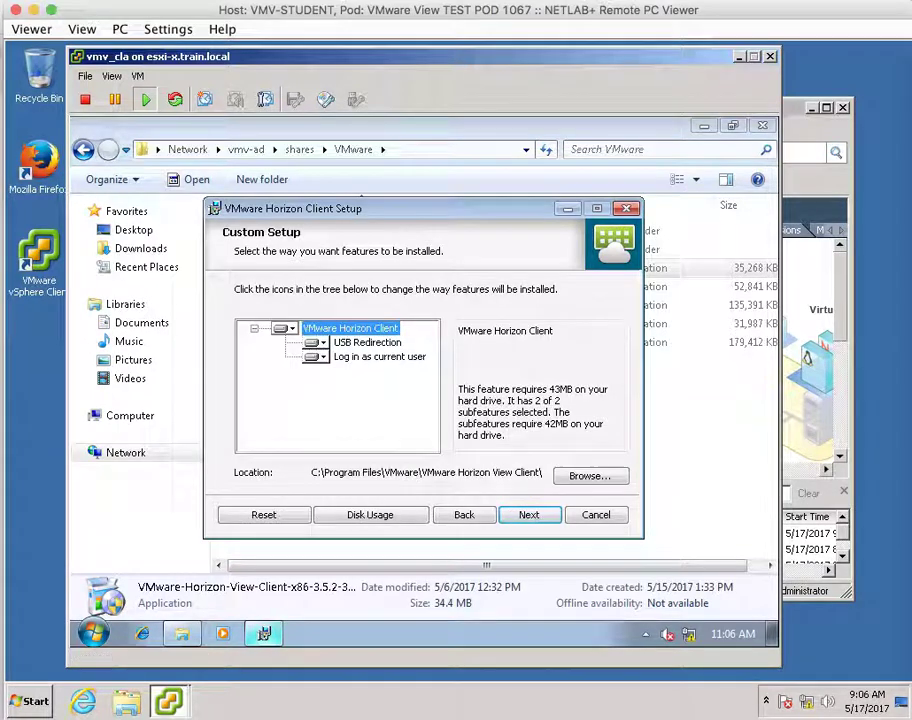
left_click(530, 515)
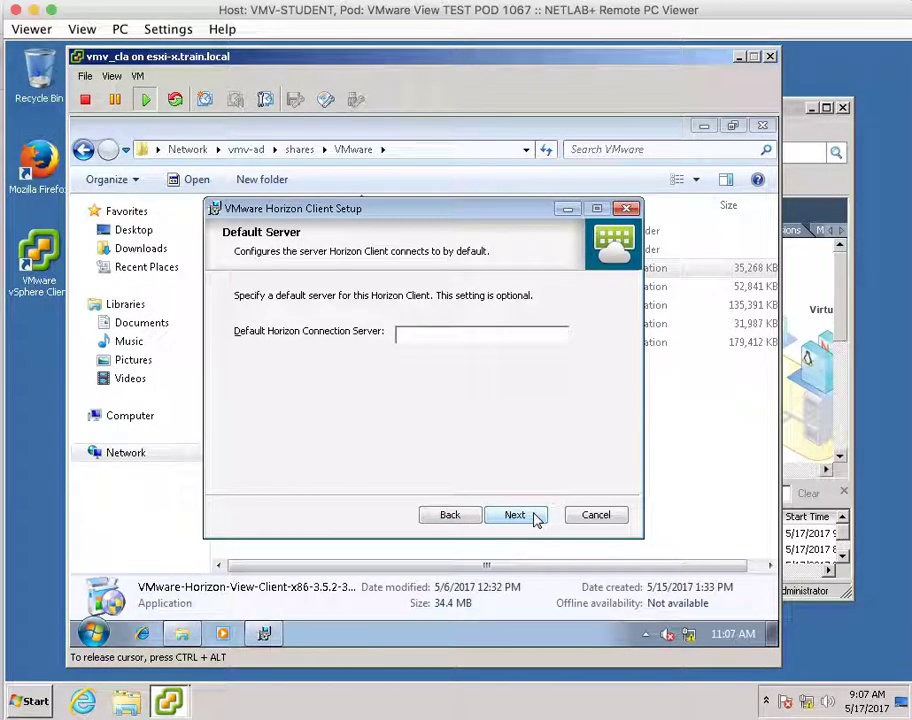
Install Horizon Client with vmv-cs.train.local as default server, keeping single sign-on and shortcut defaults.
type("vmv")
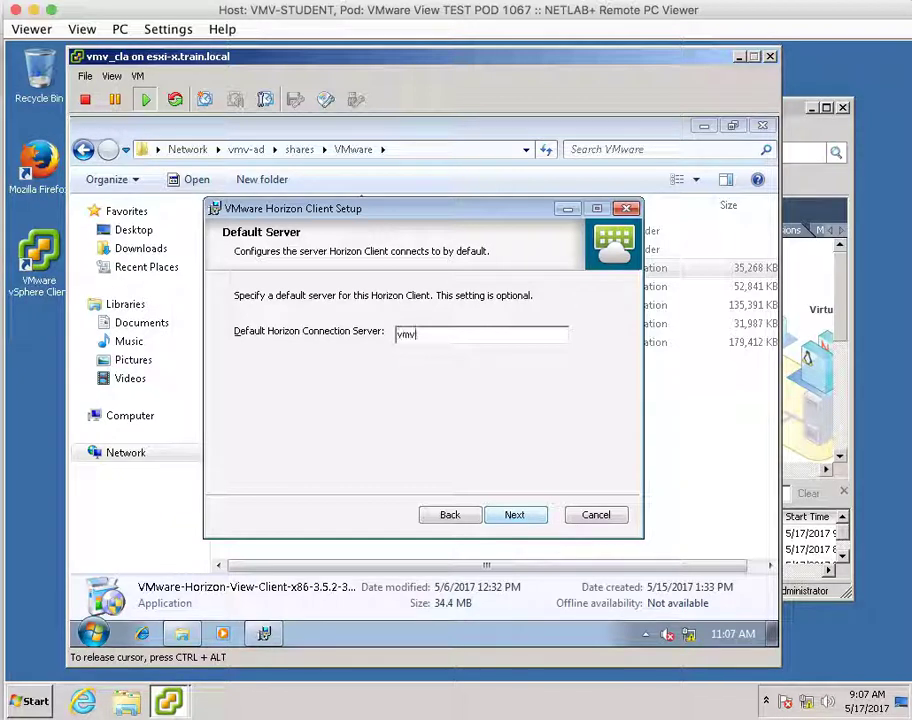
type("-cs")
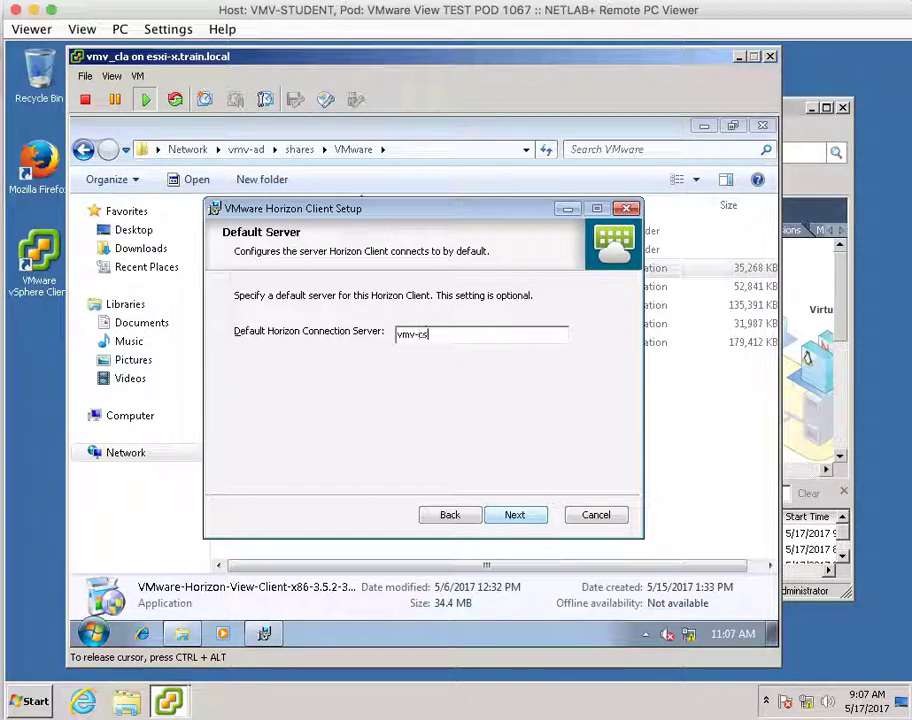
type(".train.local")
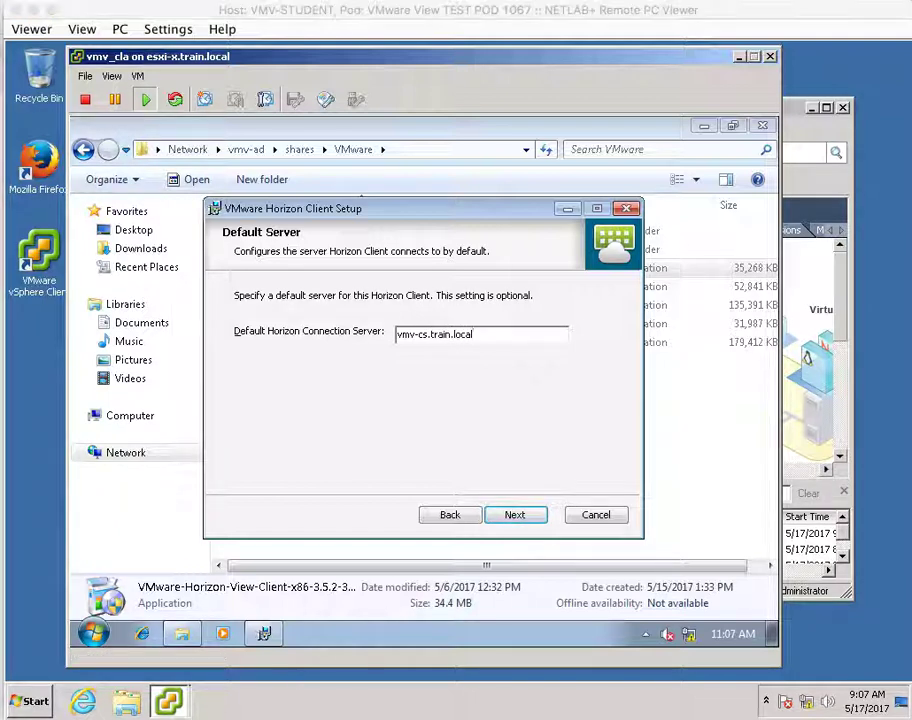
left_click(517, 517)
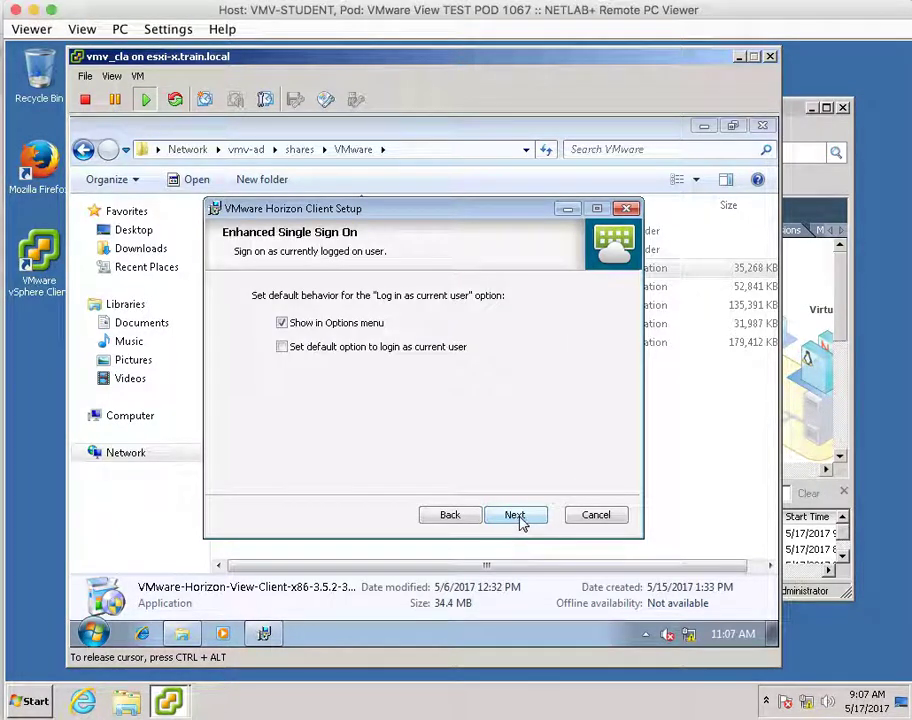
left_click(517, 517)
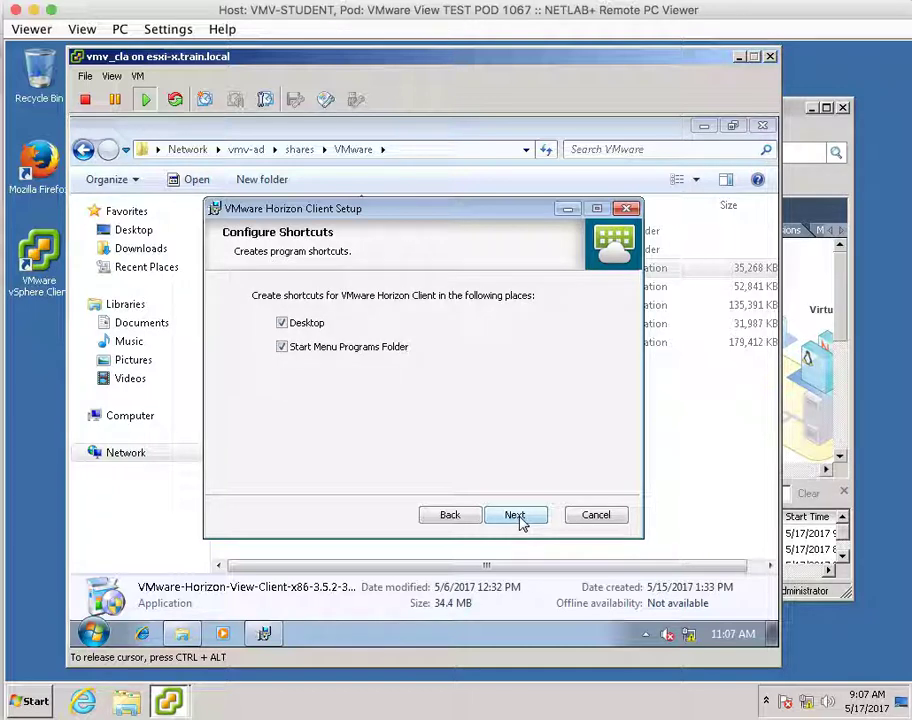
left_click(517, 516)
left_click(517, 516)
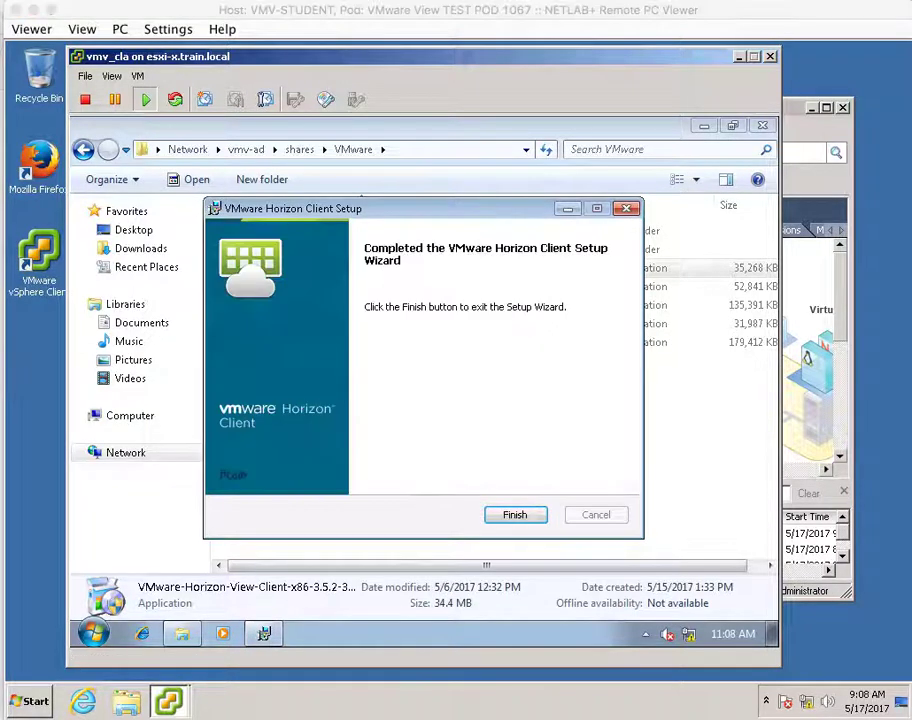
Finish setup, decline the restart, and close the installers folder window.
left_click(530, 519)
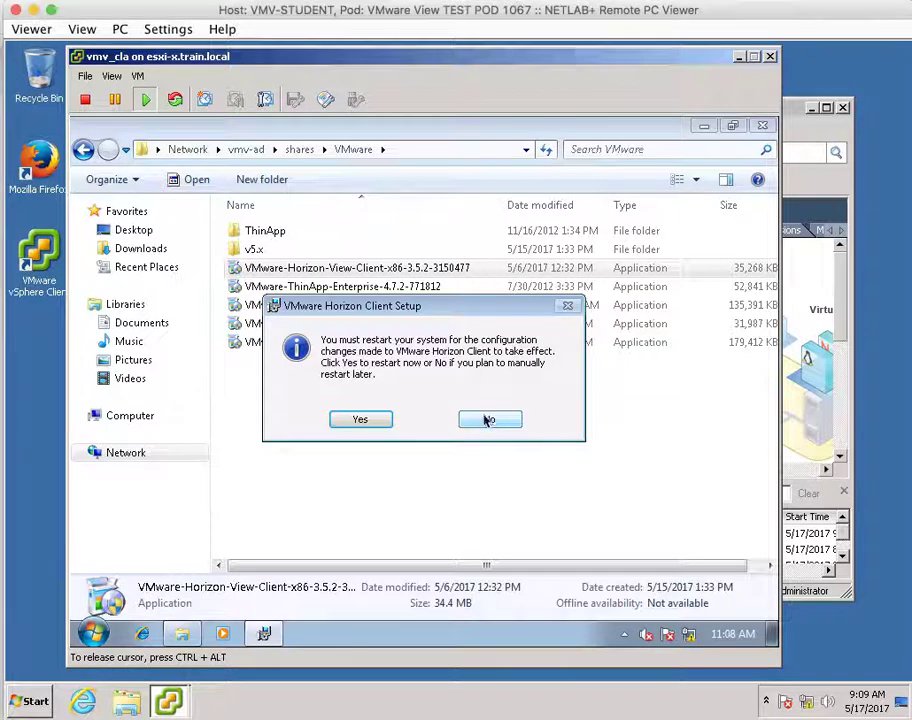
left_click(488, 421)
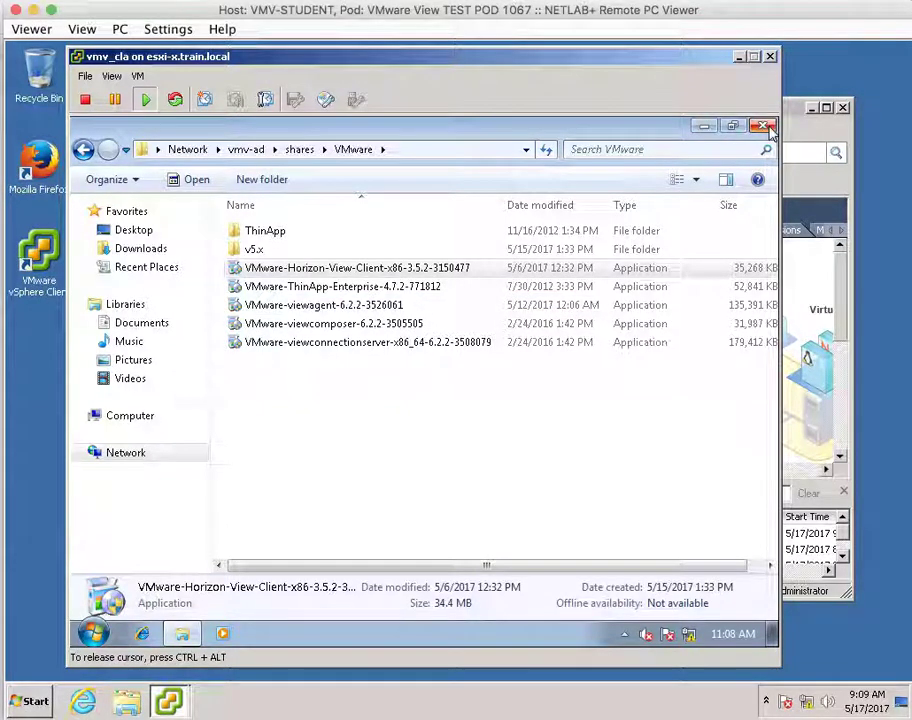
left_click(764, 126)
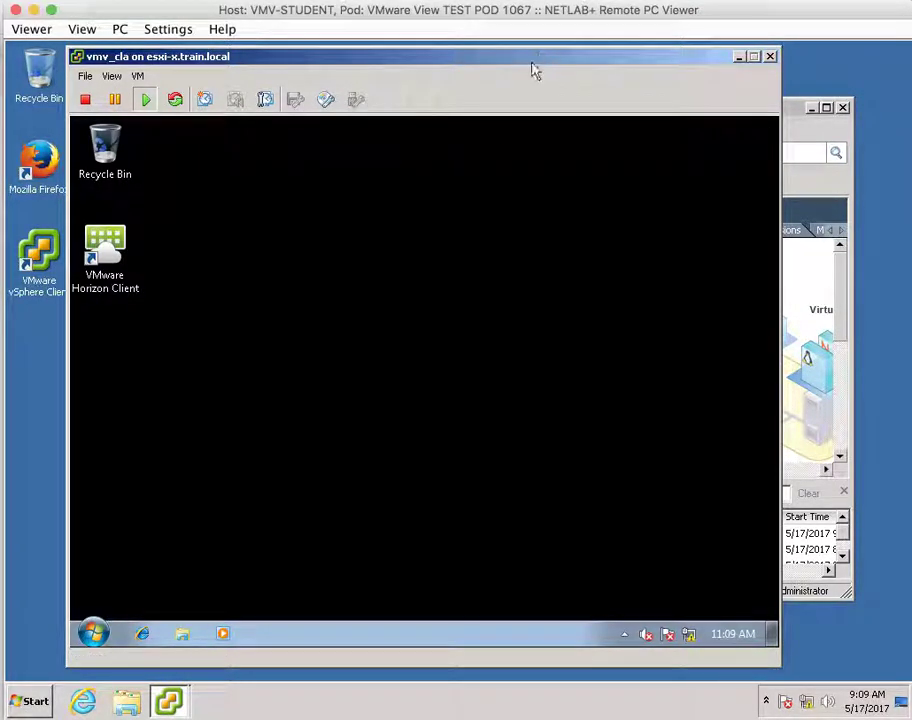
Launch VMware Horizon Client from its new desktop shortcut in the Windows 7 guest.
left_click(668, 271)
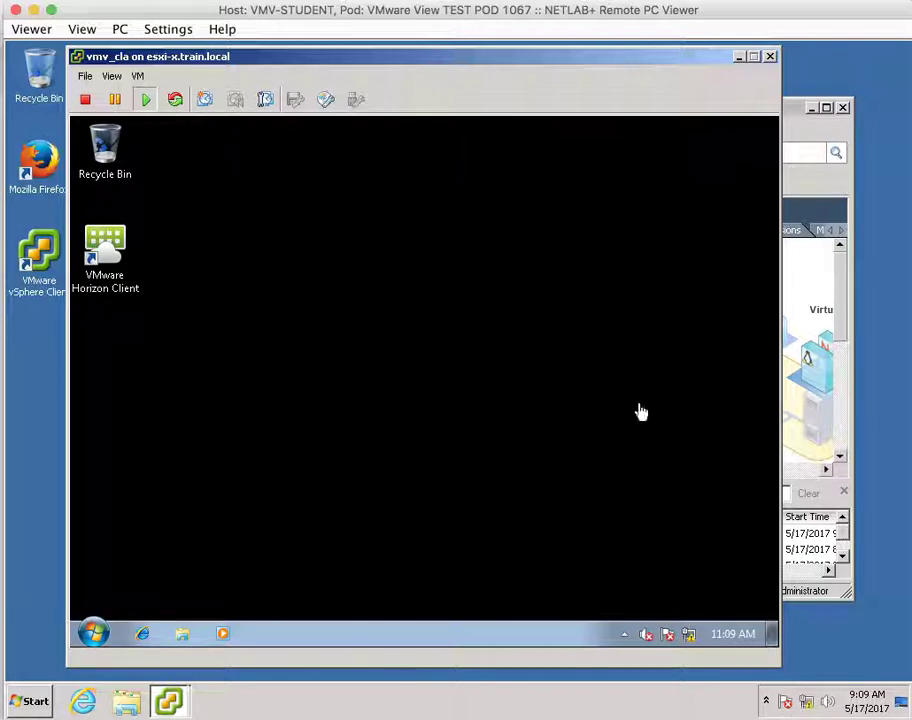
left_click(275, 380)
left_click(113, 244)
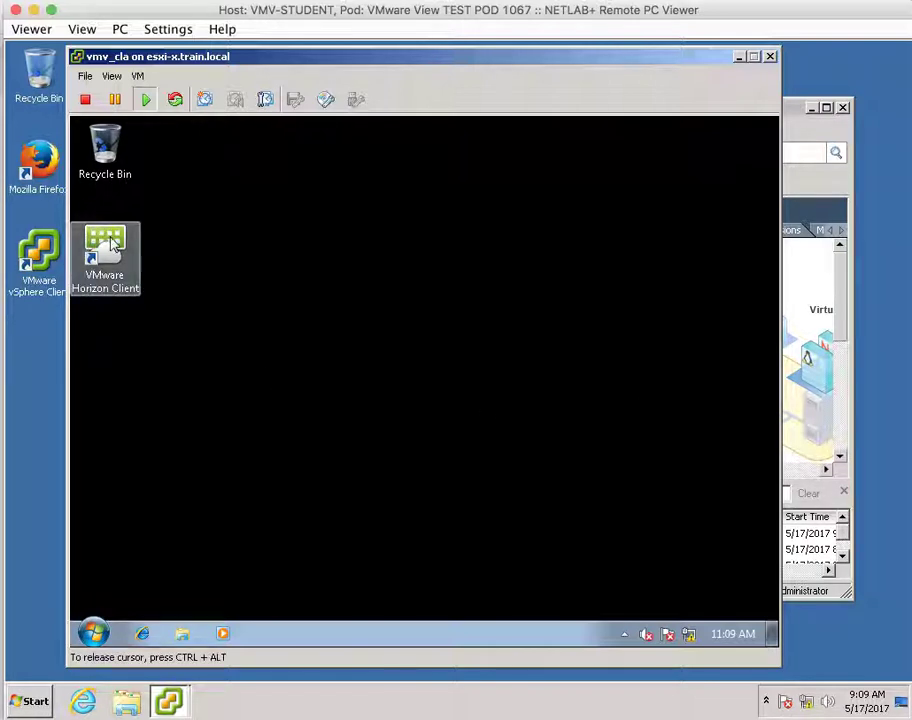
double_click(113, 244)
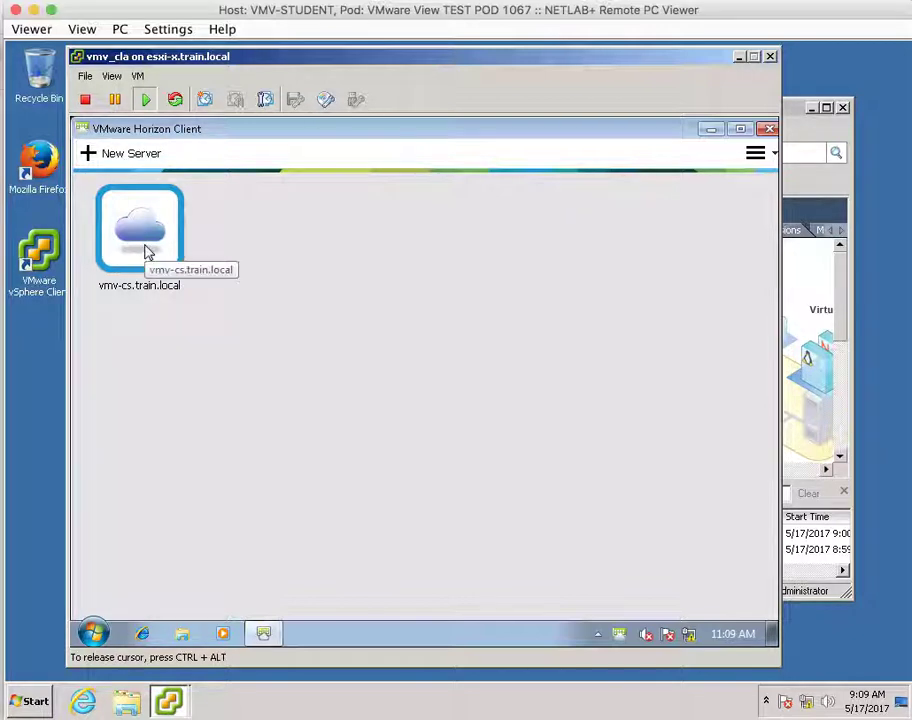
Connect to vmv-cs.train.local, review its certificate, and continue past the untrusted-certificate warning.
double_click(145, 252)
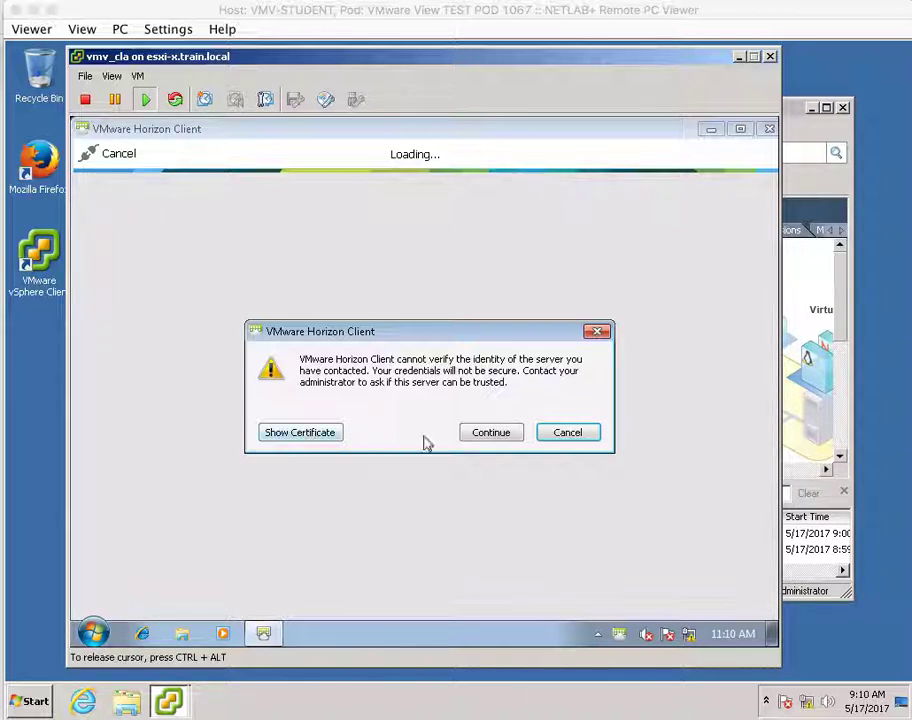
left_click(310, 437)
left_click(310, 437)
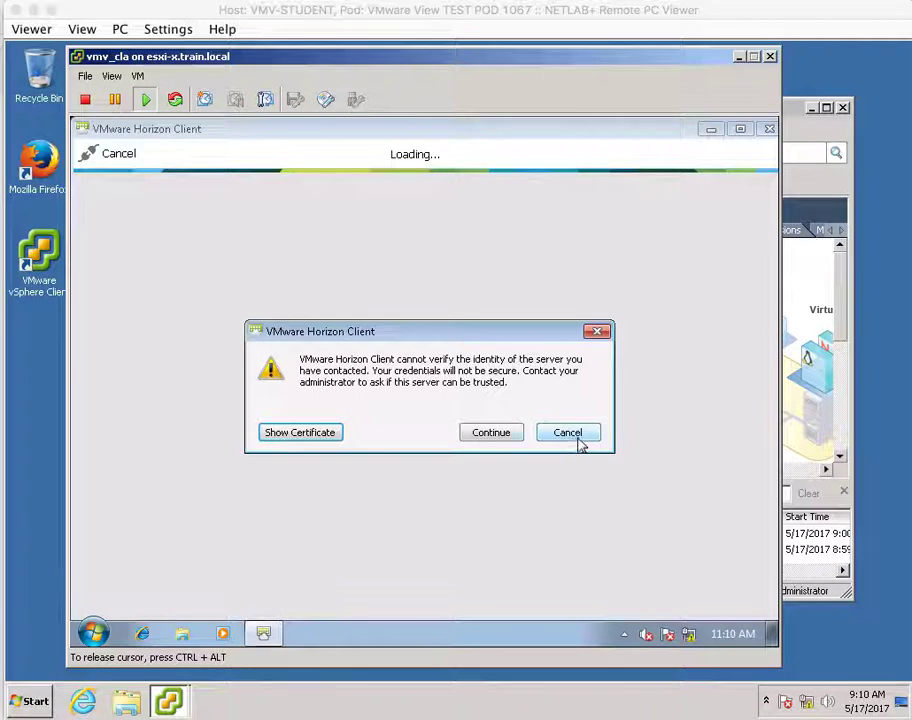
left_click(500, 437)
left_click(500, 437)
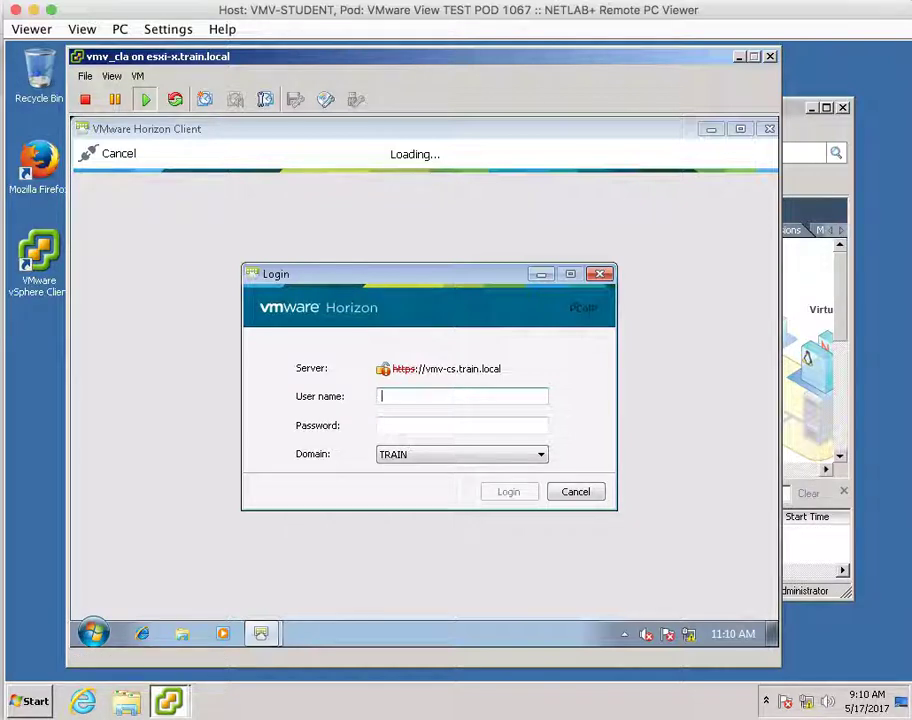
Log in to the TRAIN domain with the lab user's name and password.
left_click(488, 397)
type("v")
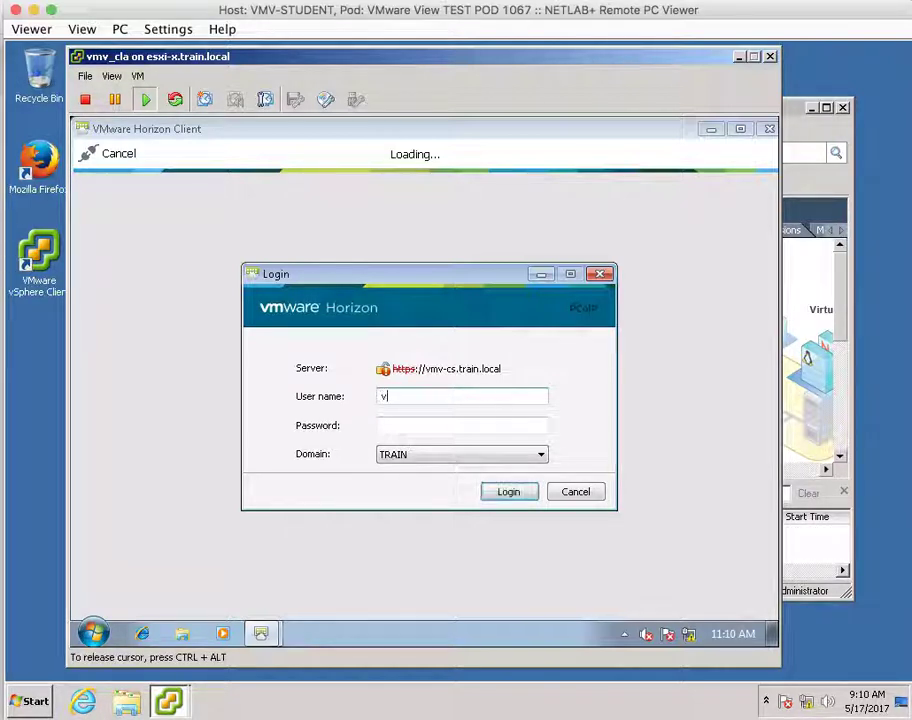
type("iewusera")
key("Tab")
type("VMware123")
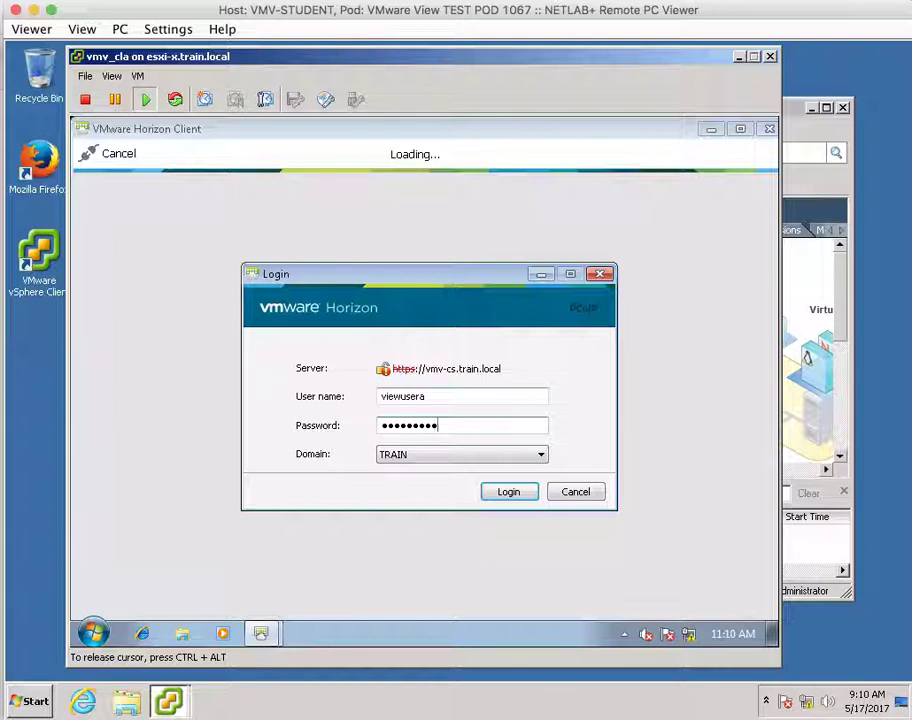
key("Return")
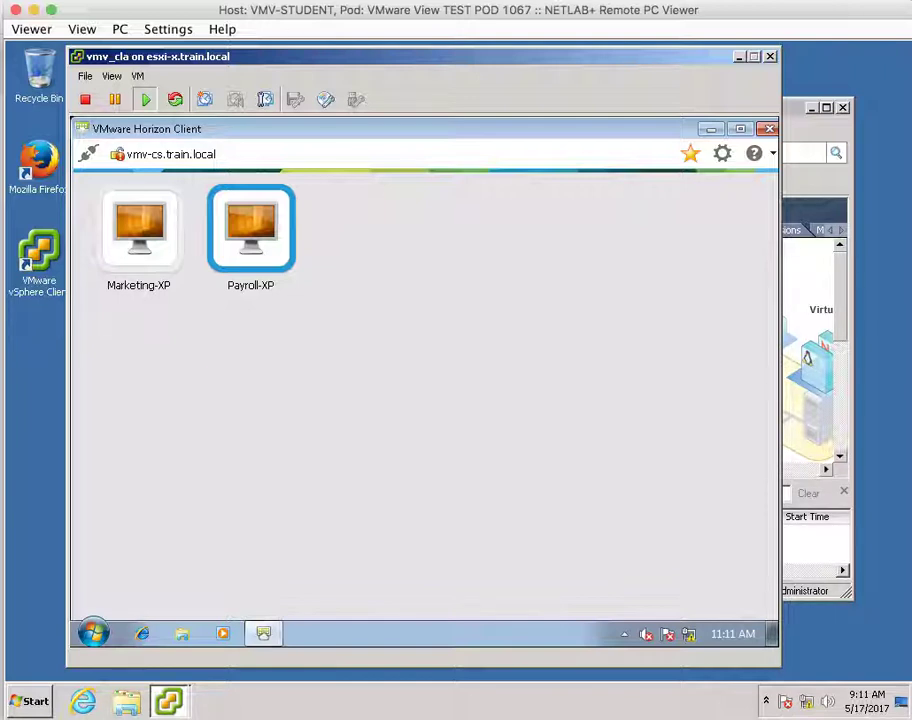
Open Payroll-XP, cancel Windows activation, deny local file sharing, and dismiss the USB device menu.
double_click(233, 228)
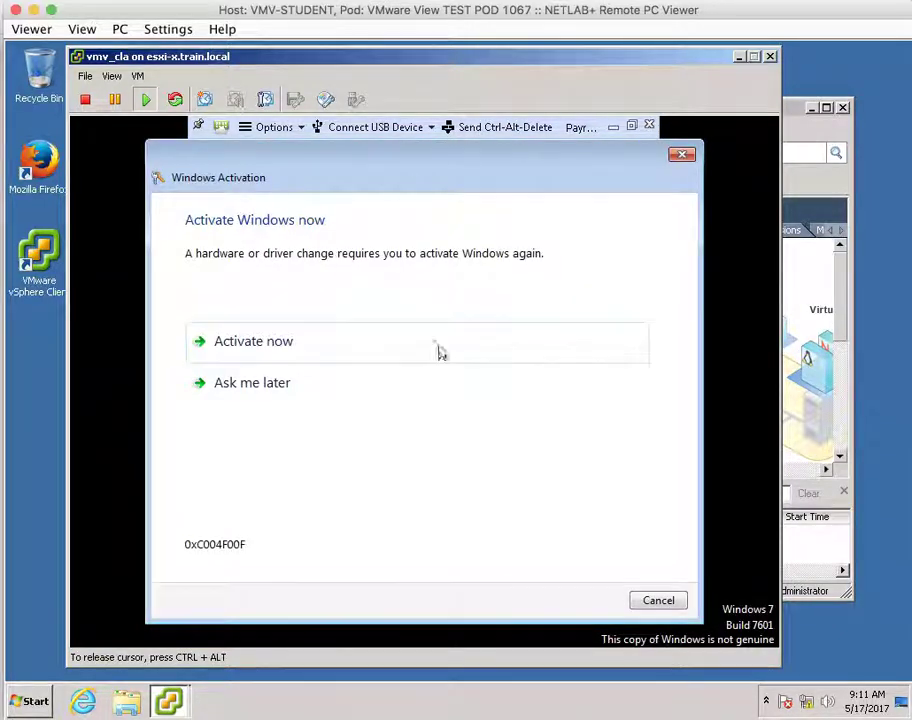
left_click(666, 606)
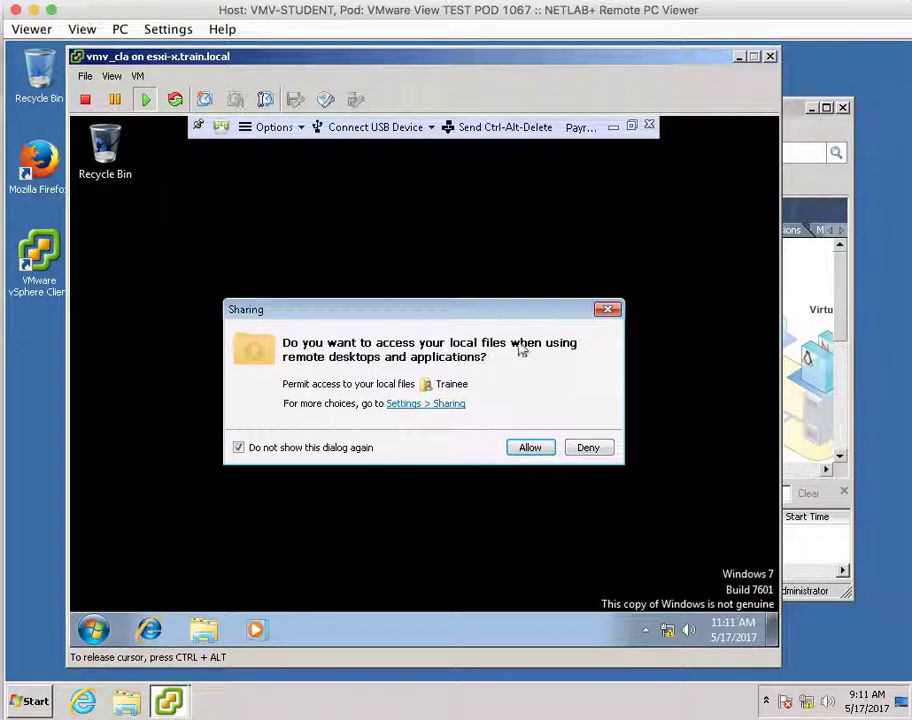
left_click(598, 452)
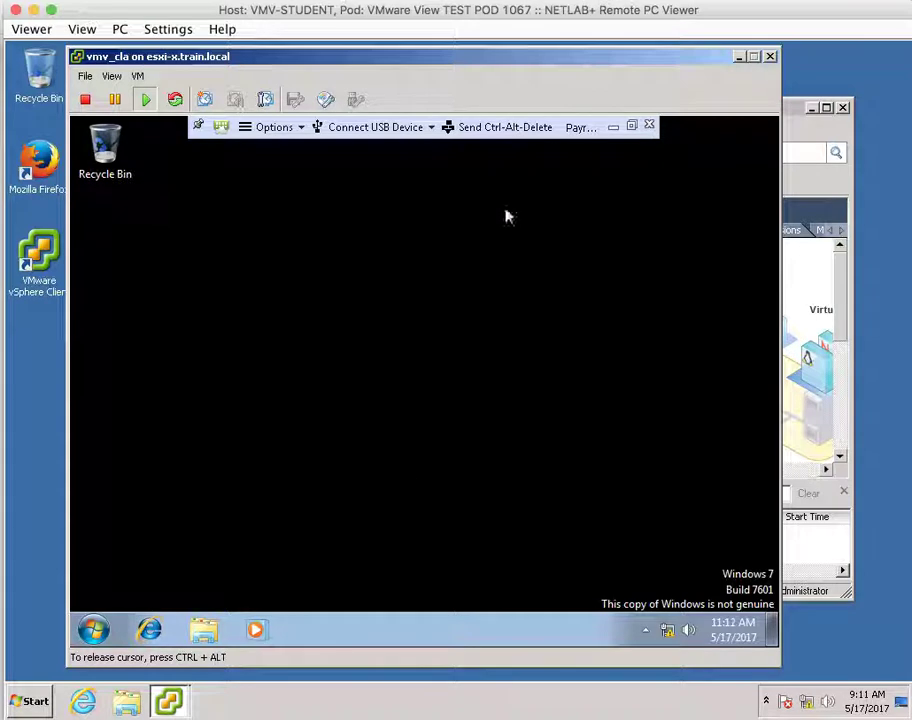
left_click(427, 131)
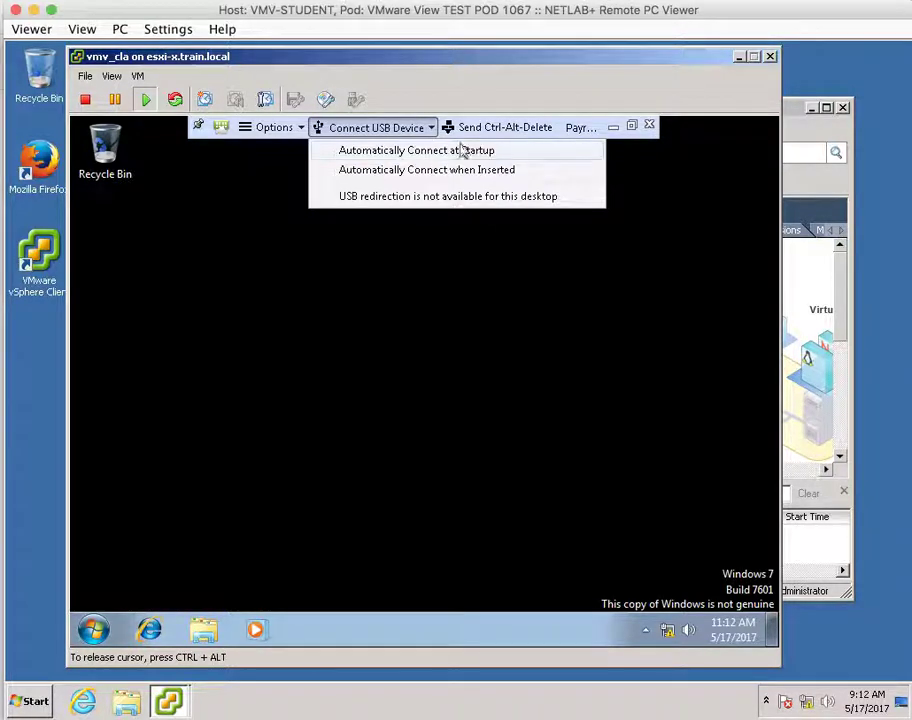
left_click(520, 128)
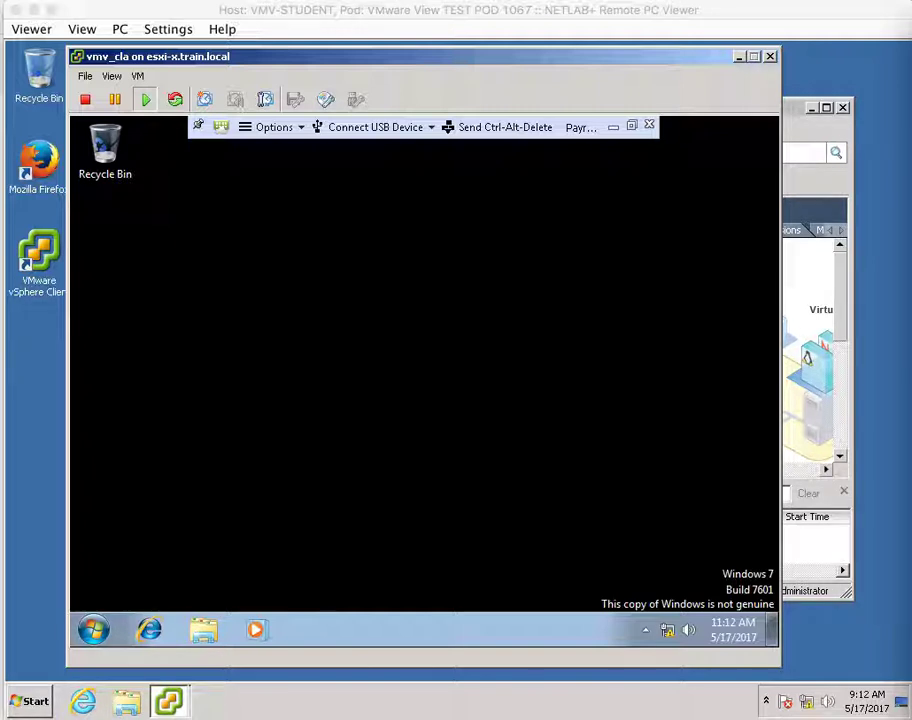
Send Ctrl-Alt-Delete to Payroll-XP, then choose Disconnect and Log Off and confirm with OK.
left_click(465, 298)
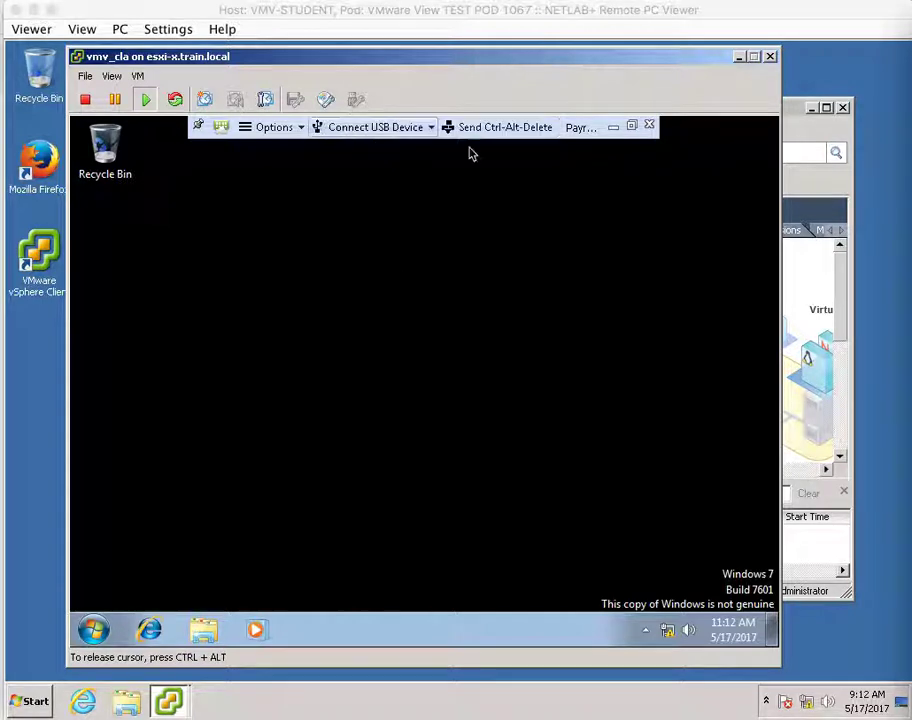
left_click(510, 135)
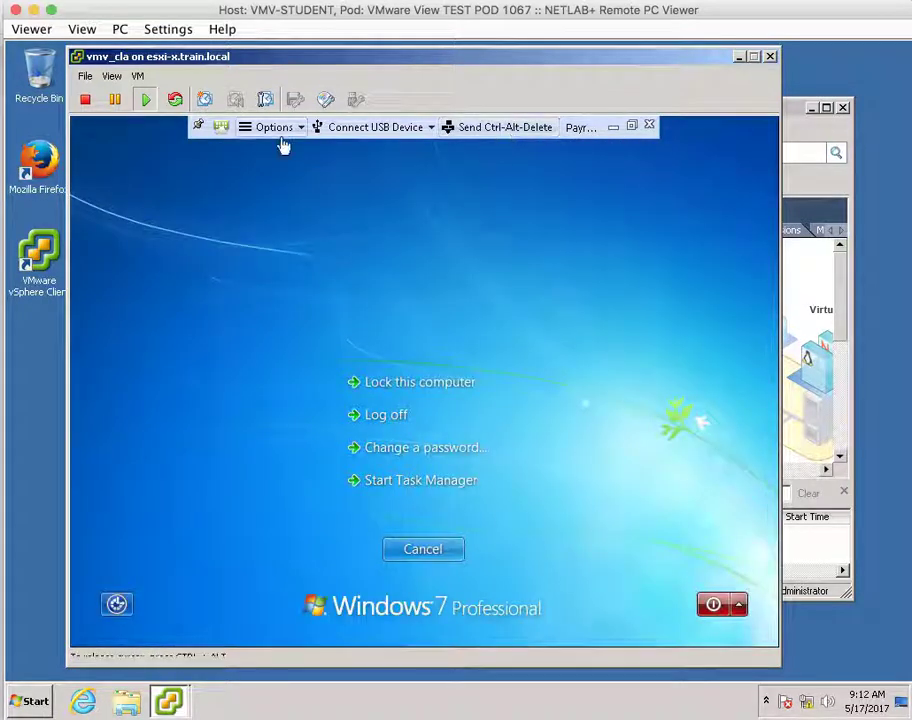
left_click(282, 127)
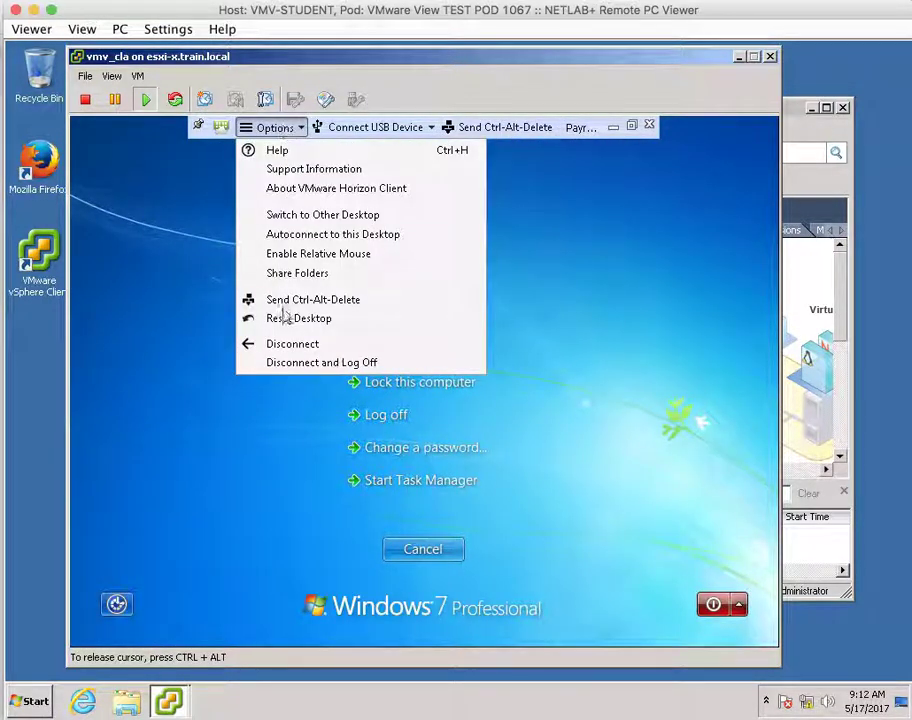
left_click(290, 364)
left_click(494, 446)
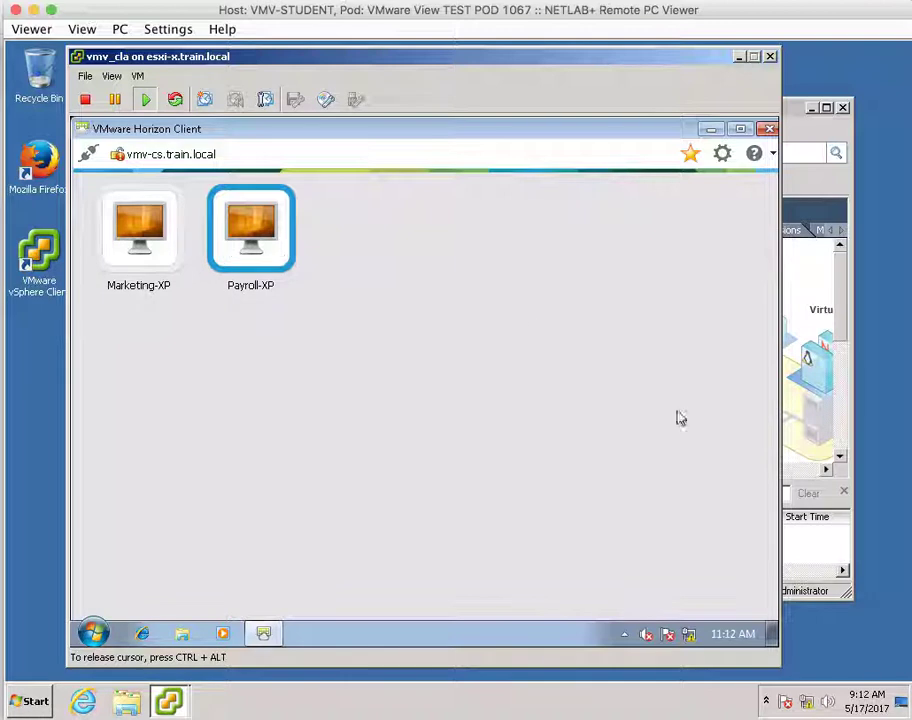
Release the mouse, then close Horizon Client and the vmv_cla console window.
key("ctrl+alt")
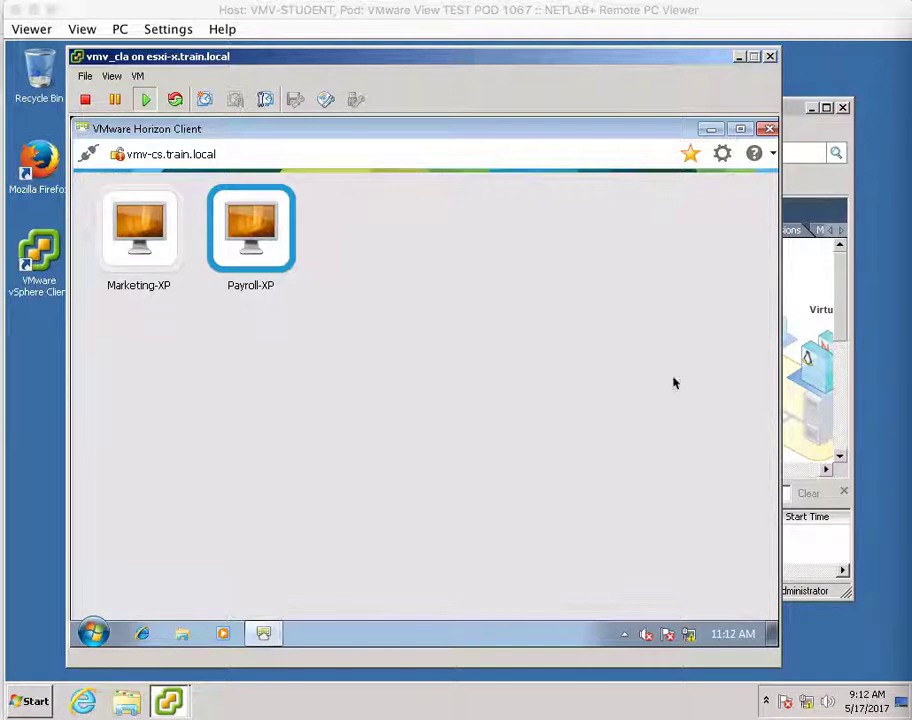
left_click(768, 129)
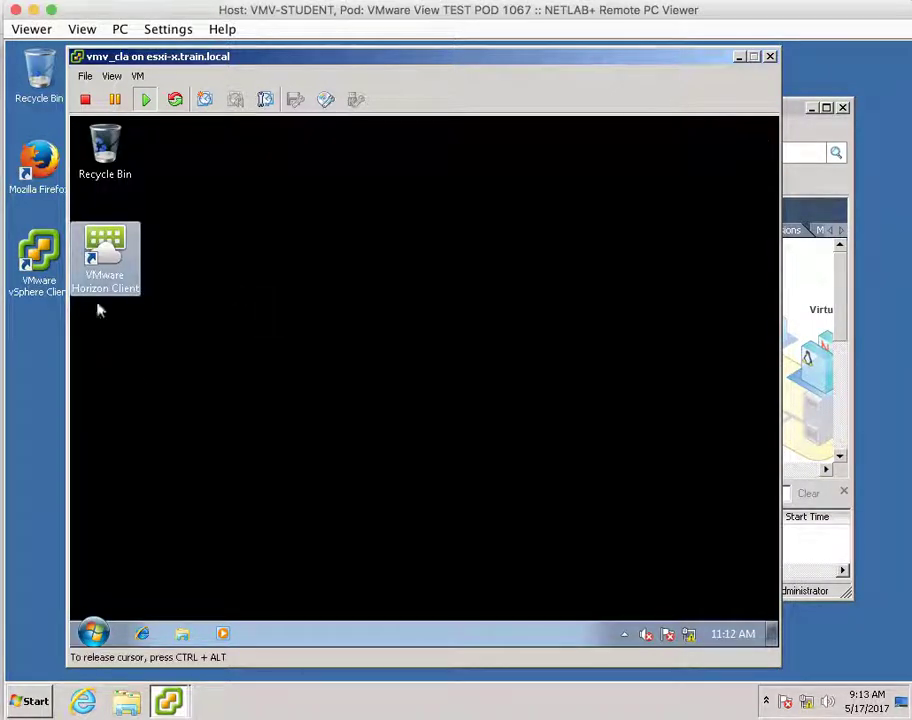
left_click(770, 57)
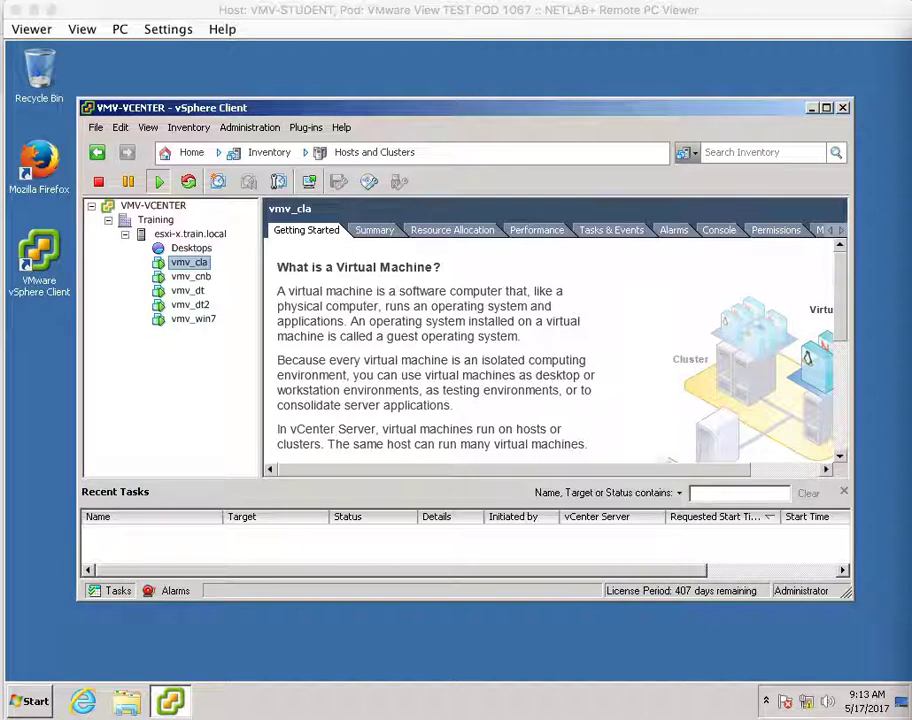
Shut down vmv_cla's guest OS with Power > Shut Down Guest, confirm, and reselect vmv_cla.
right_click(167, 264)
mouse_move(186, 289)
mouse_move(316, 280)
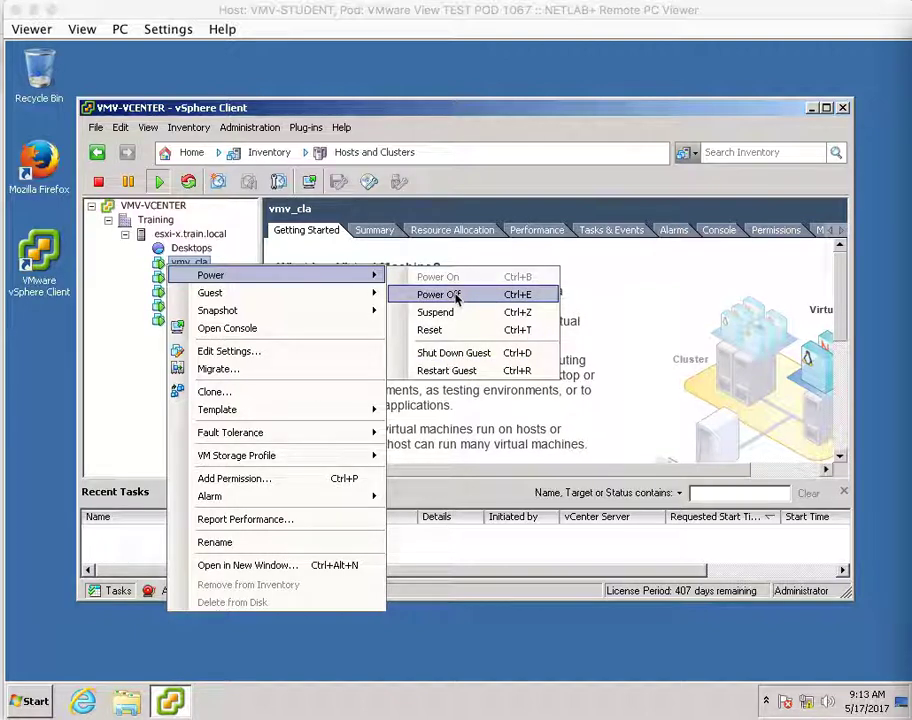
left_click(465, 354)
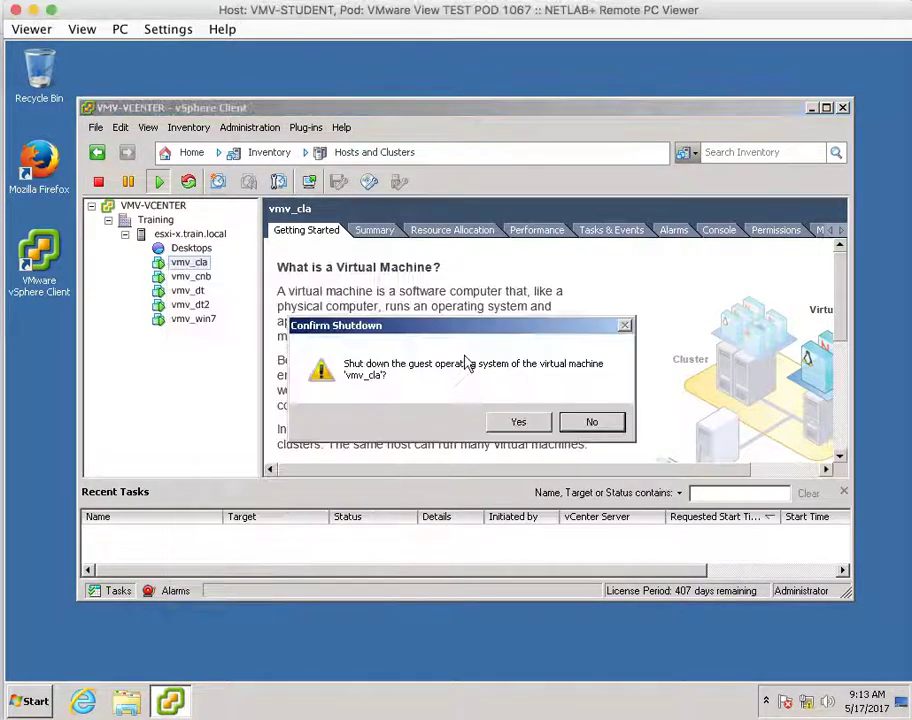
left_click(519, 422)
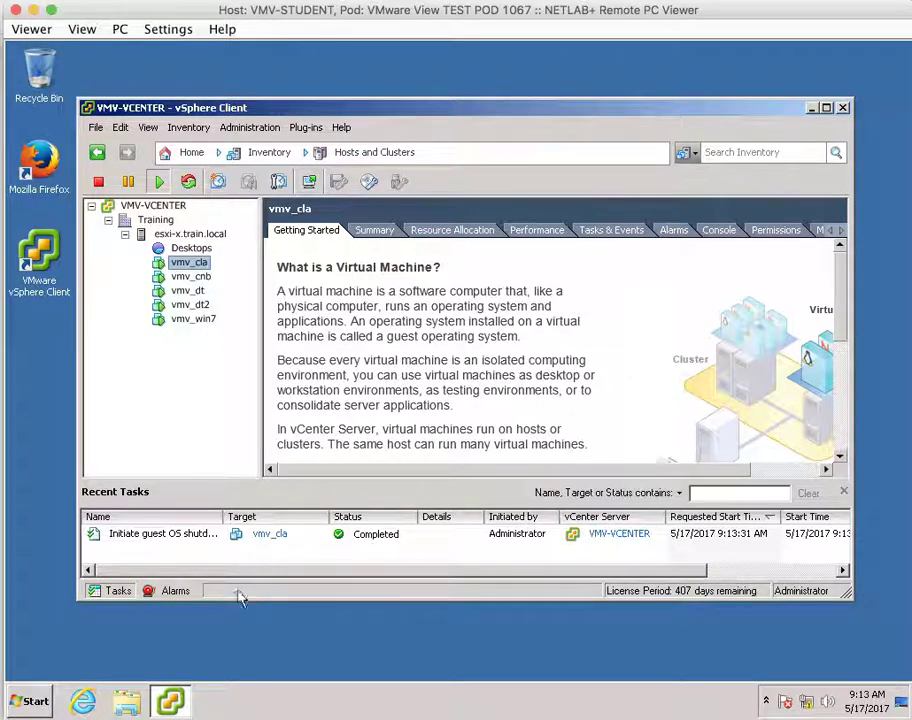
key("Down")
key("Down")
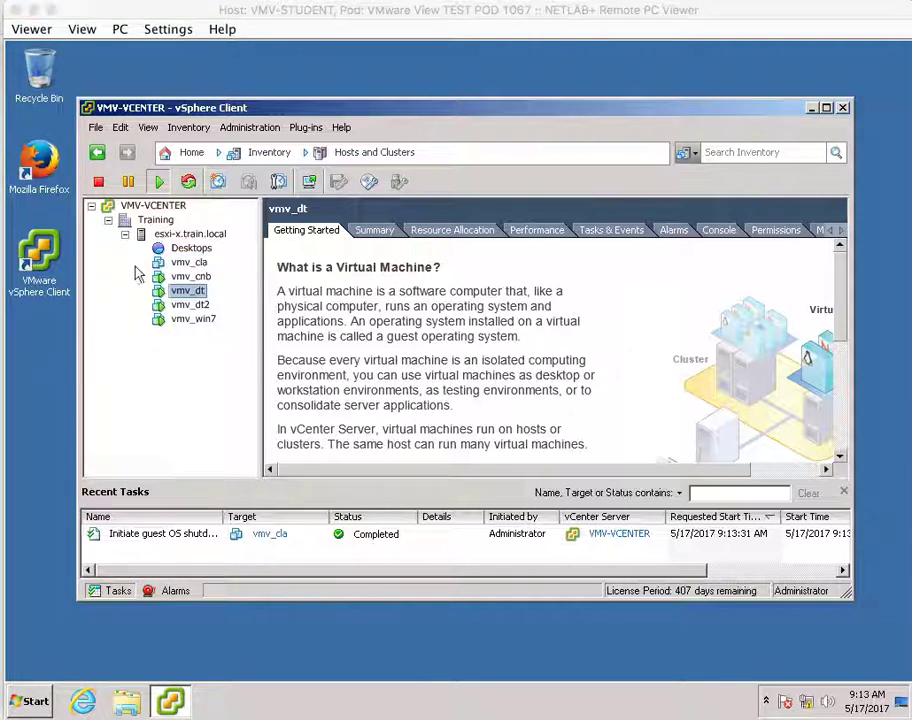
left_click(169, 263)
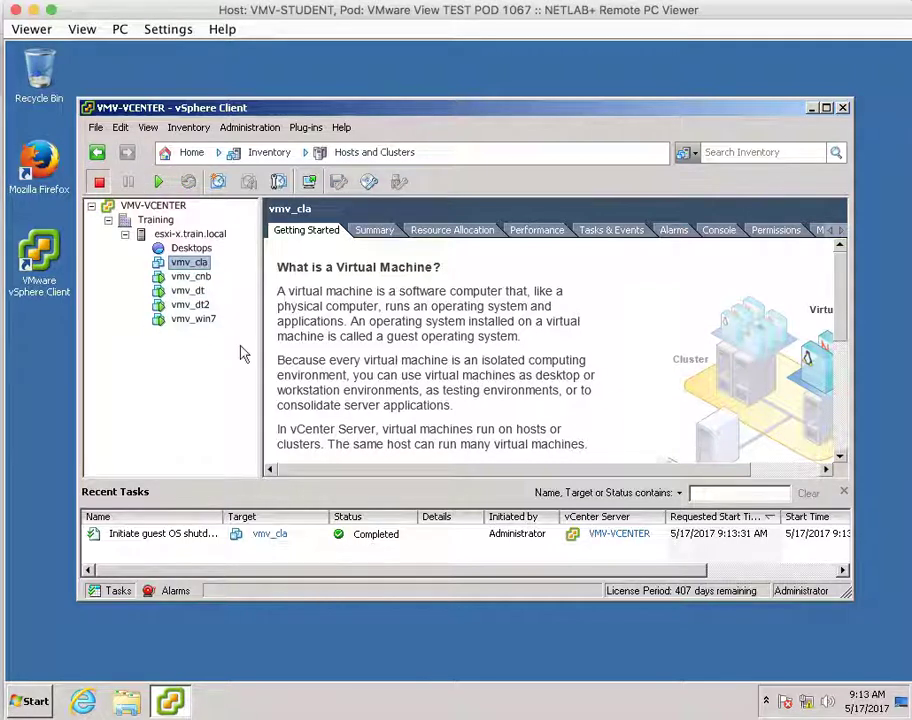
Begin cloning vmv_cla, naming the new virtual machine vmv_clb.
right_click(159, 268)
left_click(229, 397)
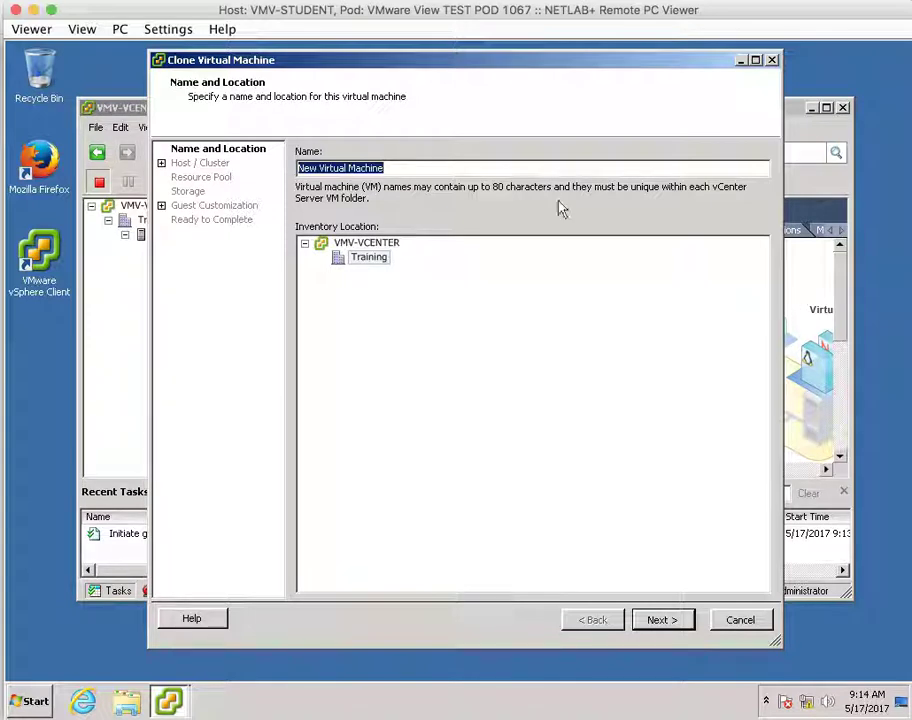
type("vmv")
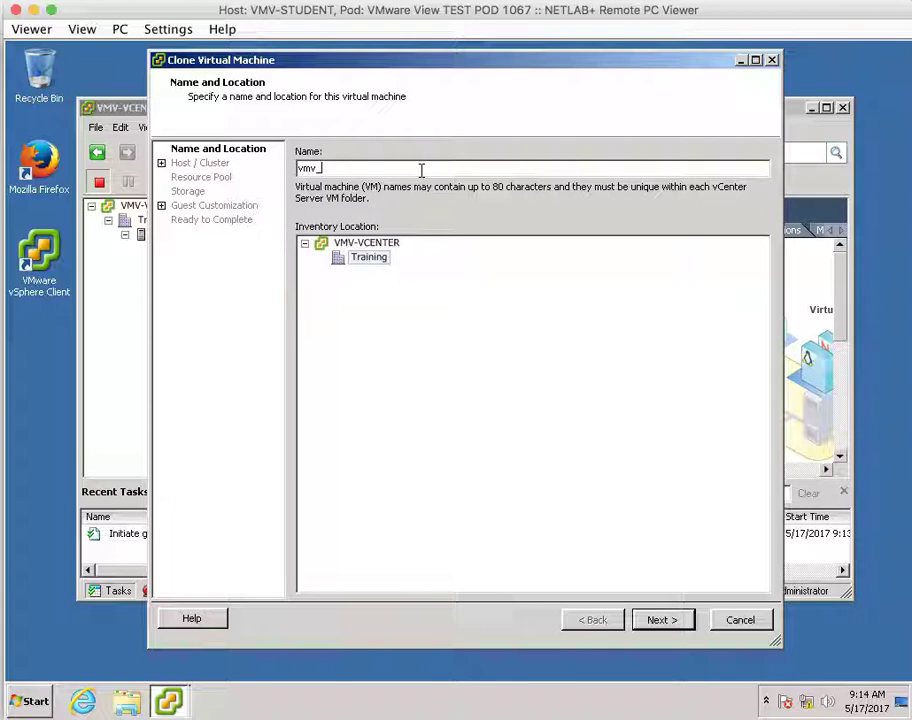
type("_clb")
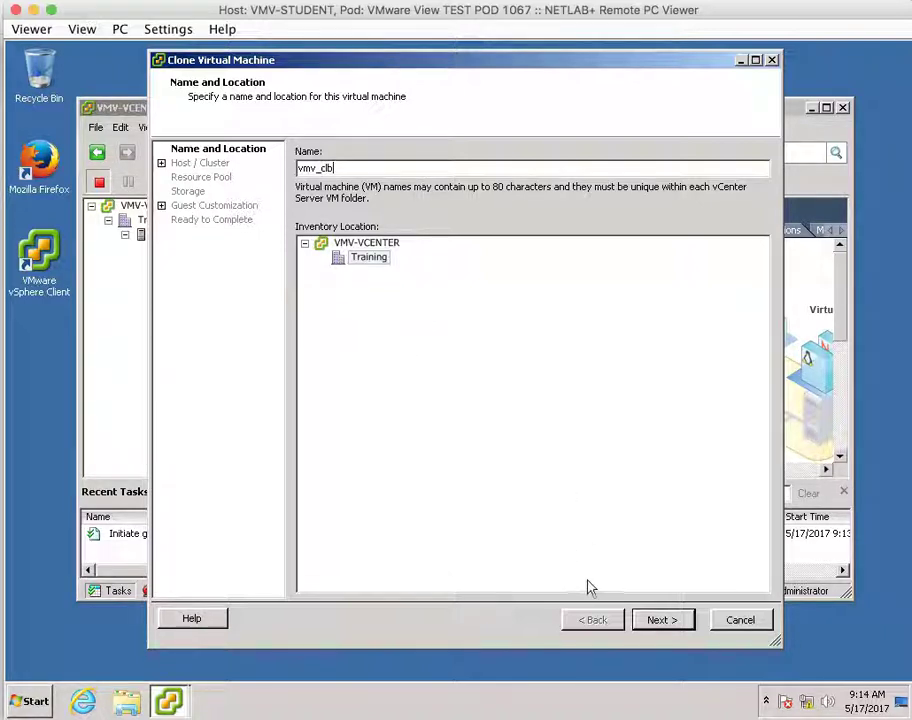
left_click(660, 622)
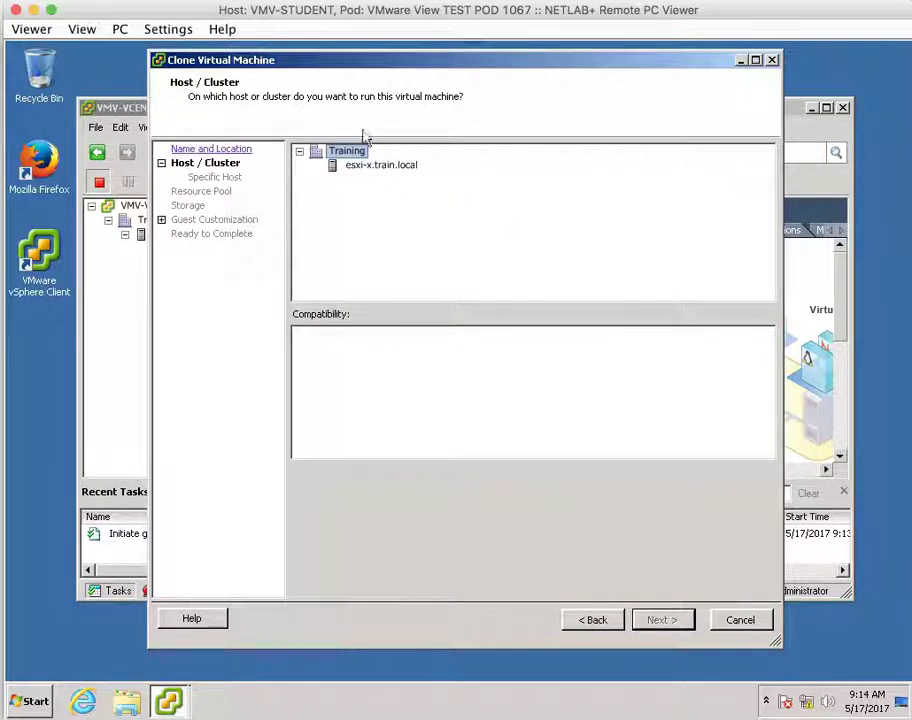
Place the clone on host esxi-x.train.local in the Desktops resource pool.
left_click(335, 167)
left_click(655, 619)
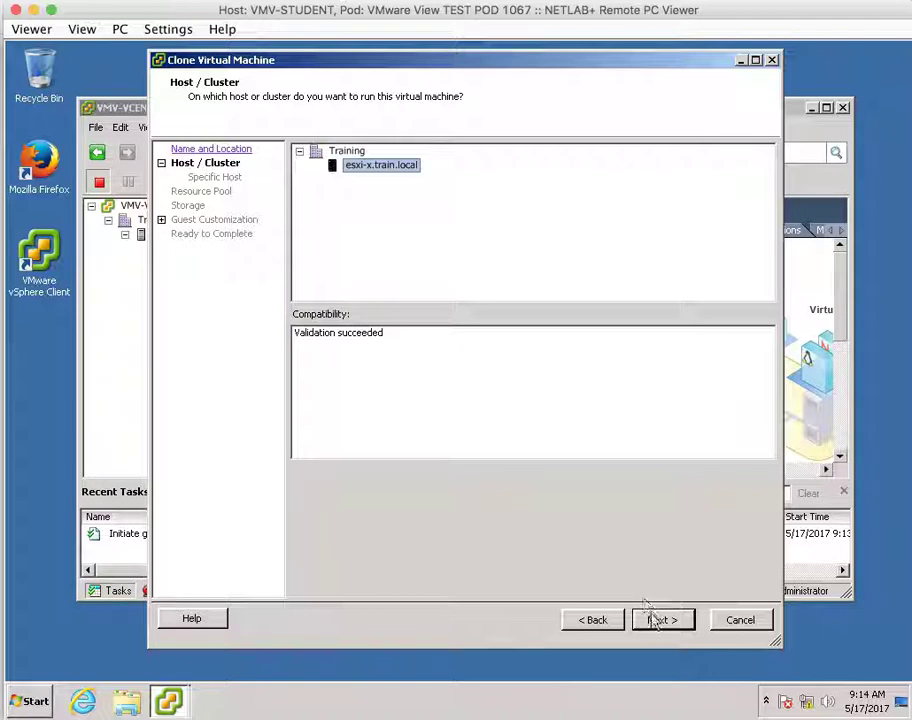
left_click(362, 234)
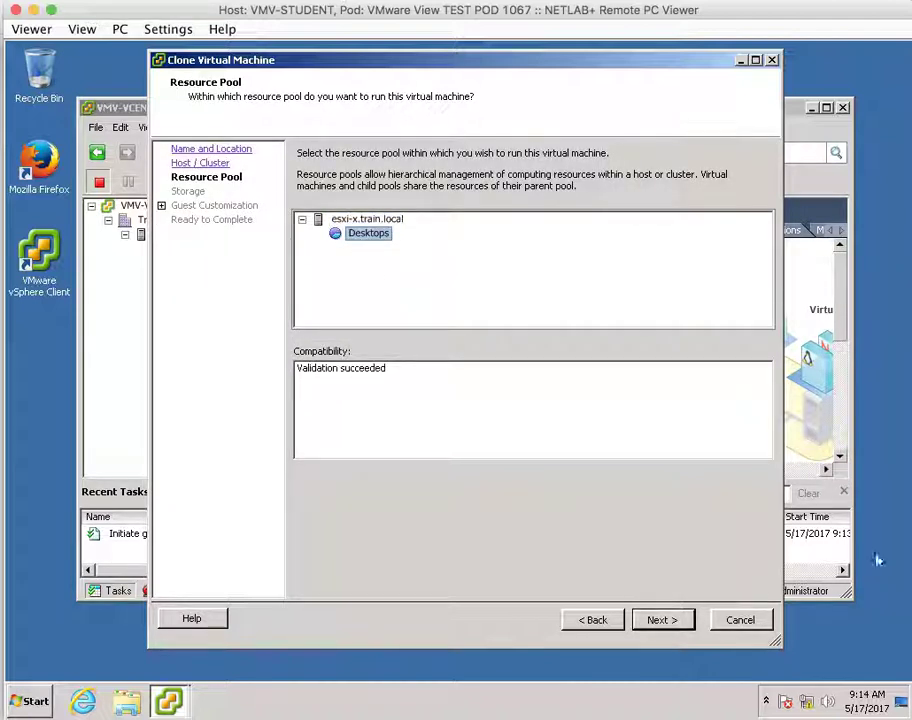
left_click(662, 620)
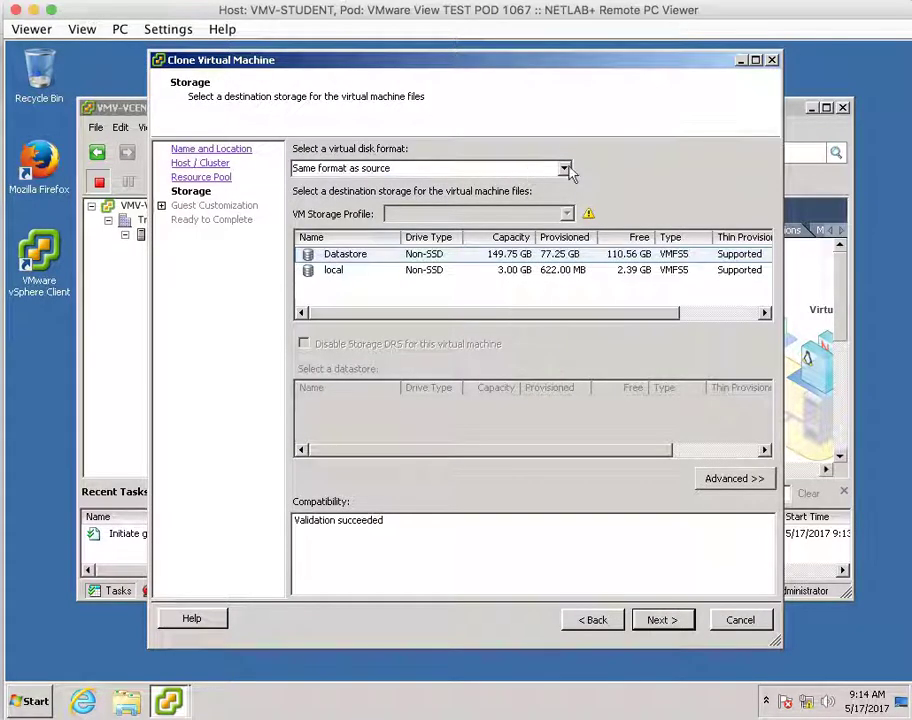
Set the clone's disk format to Thin Provision, keeping Datastore as storage.
left_click(566, 170)
left_click(492, 220)
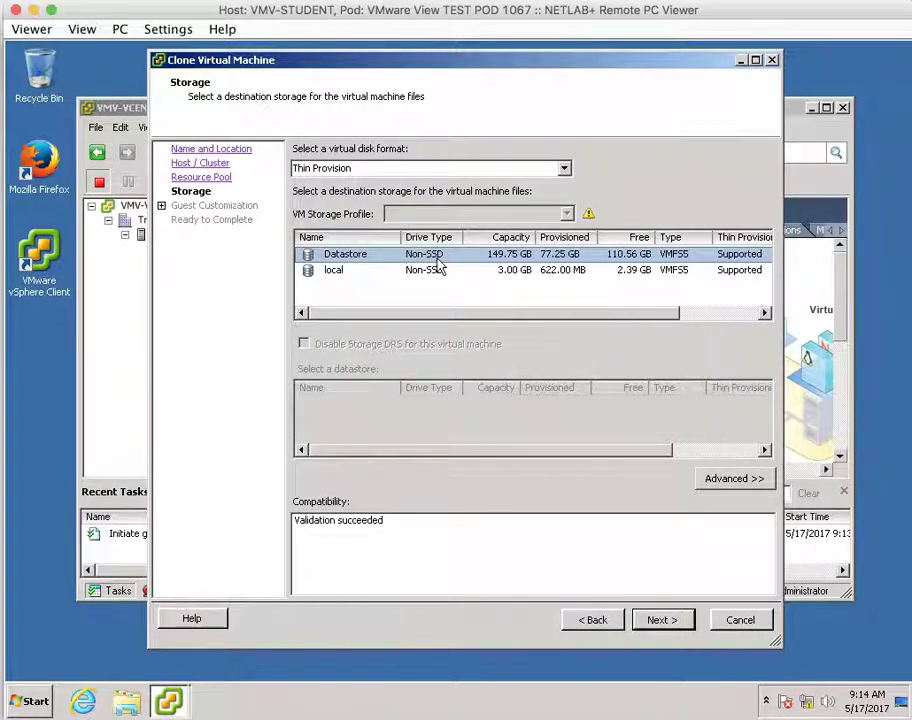
left_click(660, 620)
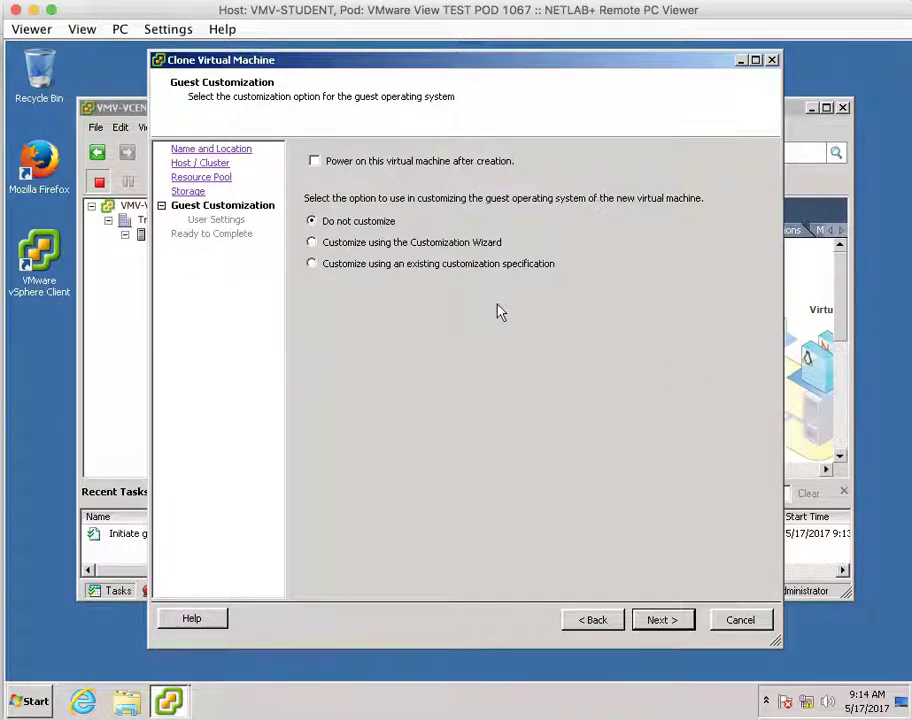
Customize the clone with the existing Windows XP Customization Specification, rather than Windows 7, and proceed to the summary.
left_click(332, 265)
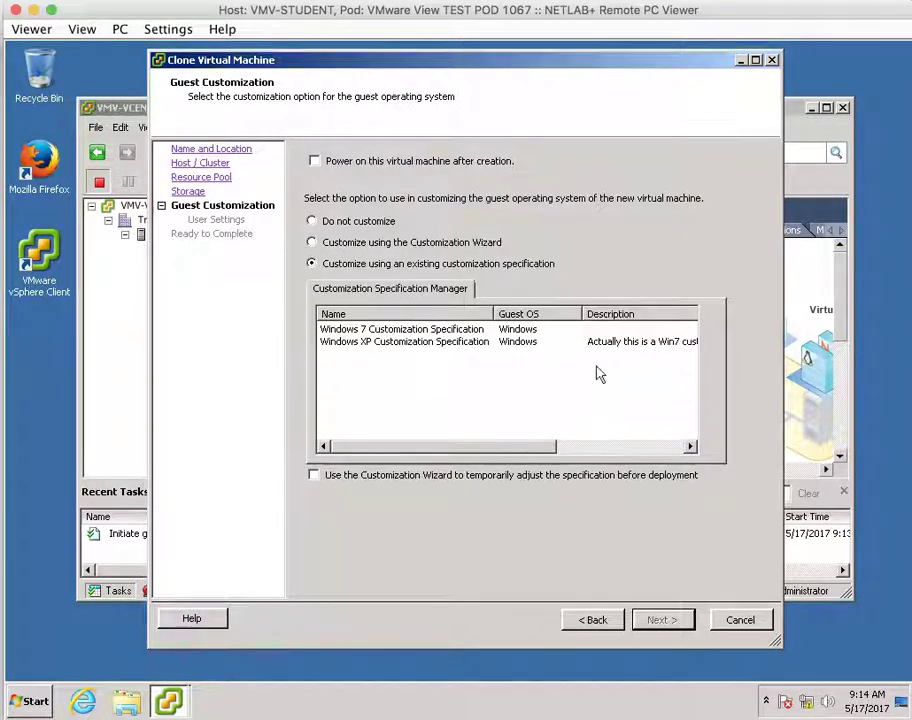
left_click_drag(580, 311, 547, 313)
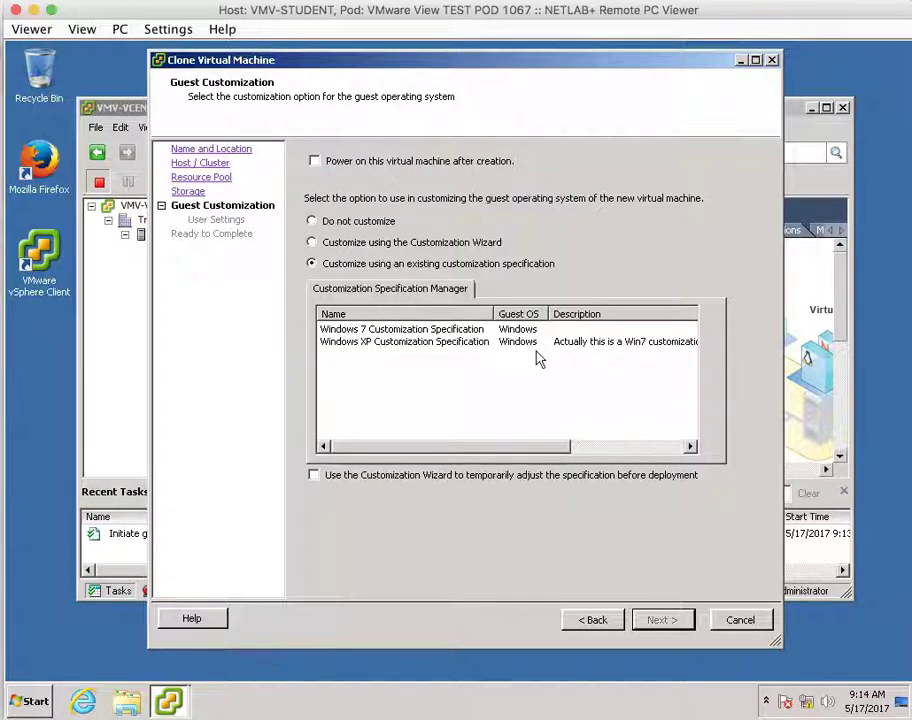
left_click(403, 332)
left_click(390, 344)
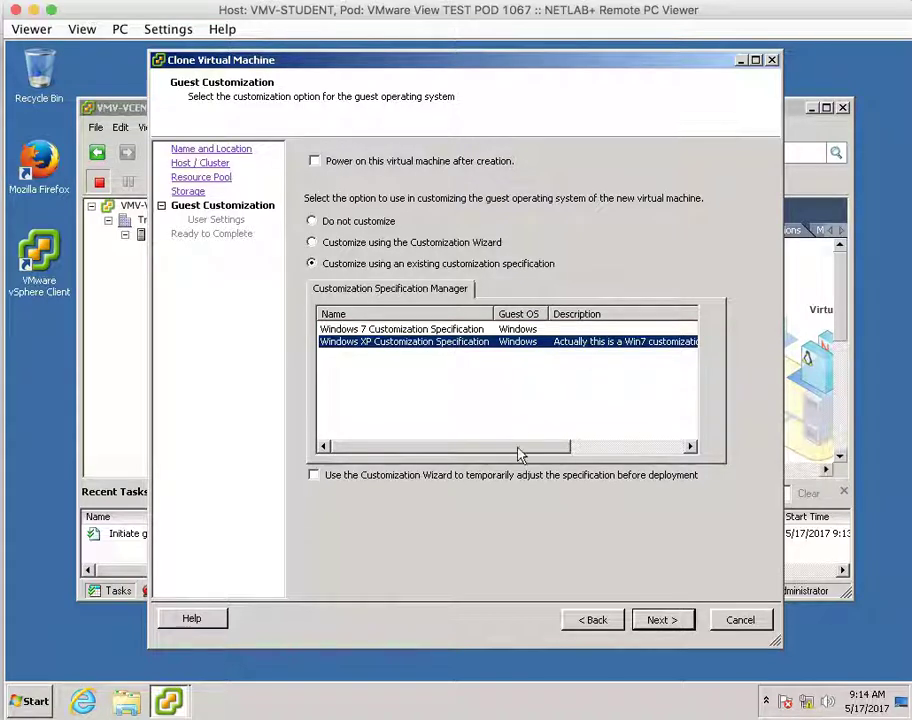
left_click_drag(521, 447, 615, 450)
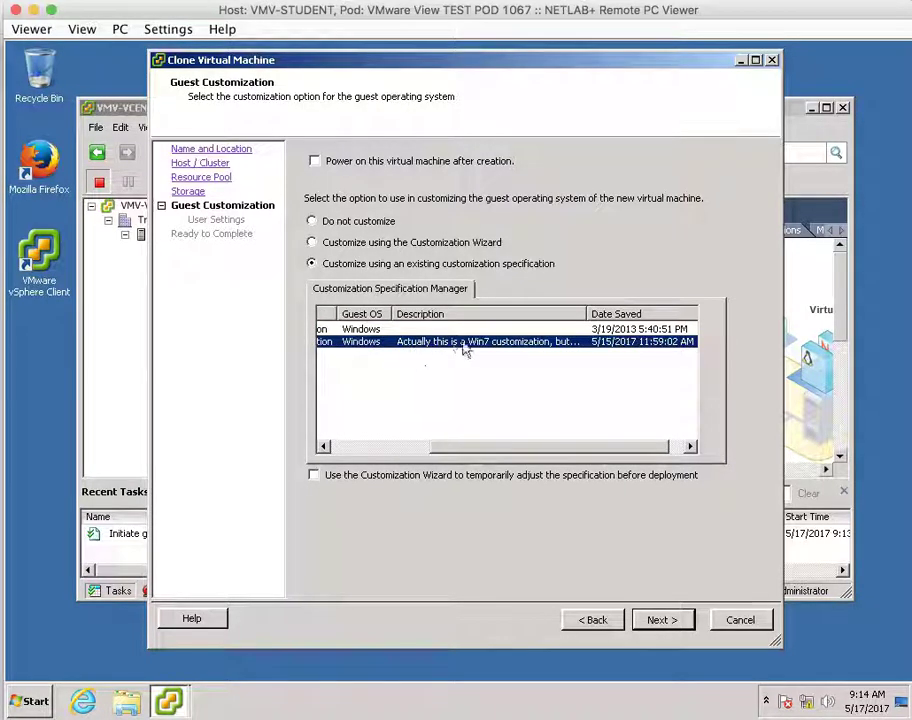
left_click_drag(586, 316, 680, 314)
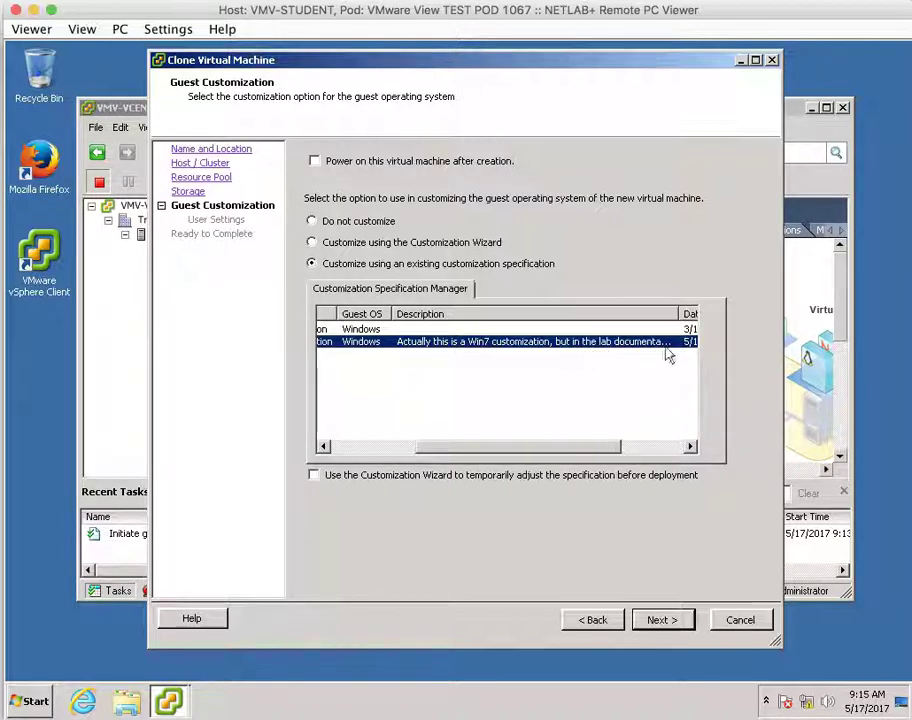
left_click_drag(502, 447, 362, 452)
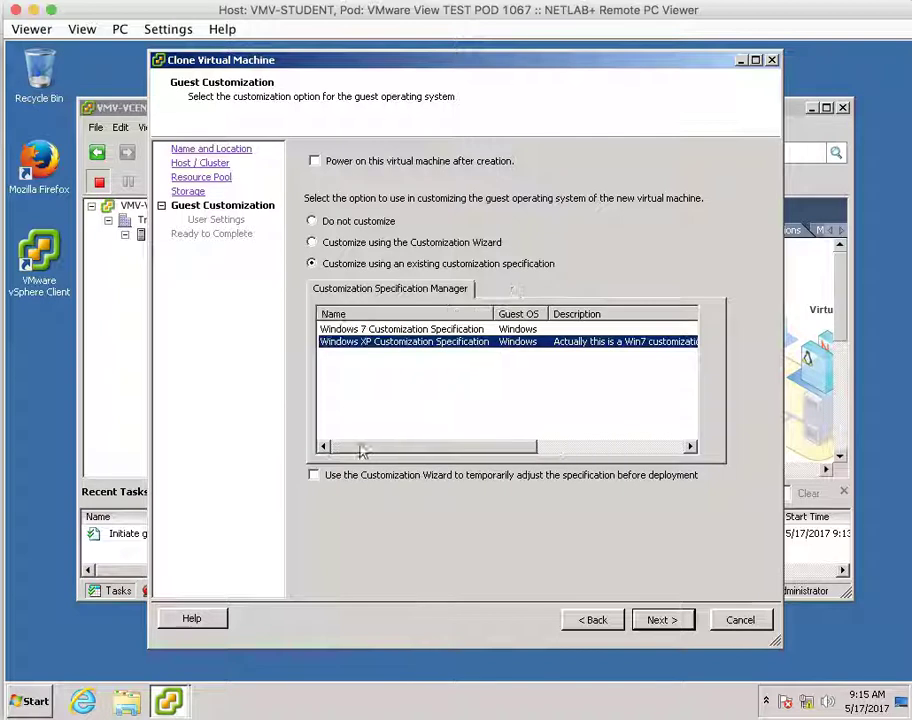
left_click(672, 621)
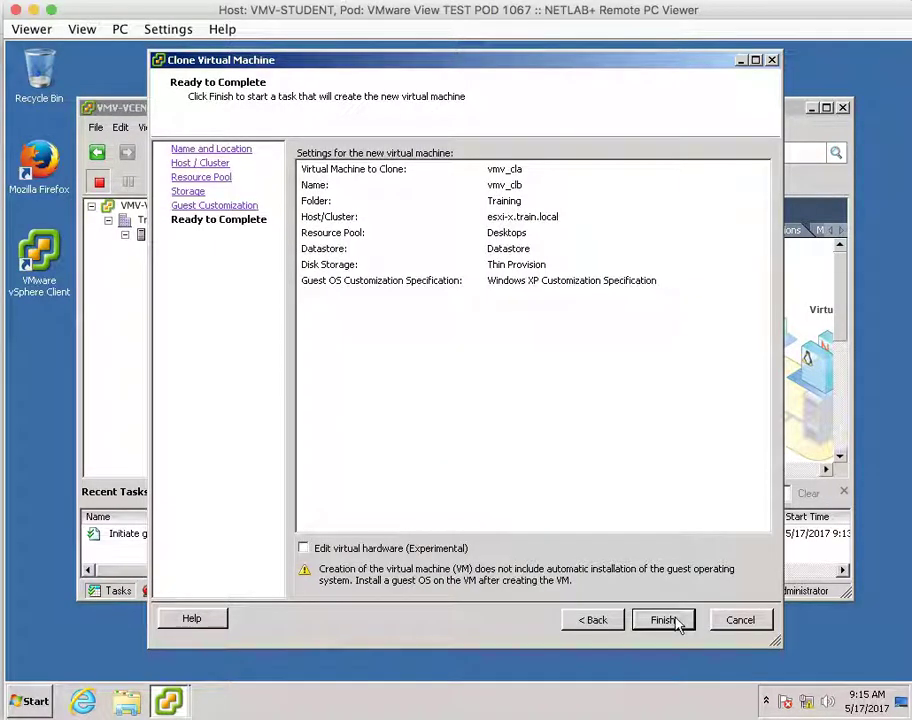
Finish the wizard so the Clone virtual machine task creating vmv_clb runs to Completed.
left_click(664, 620)
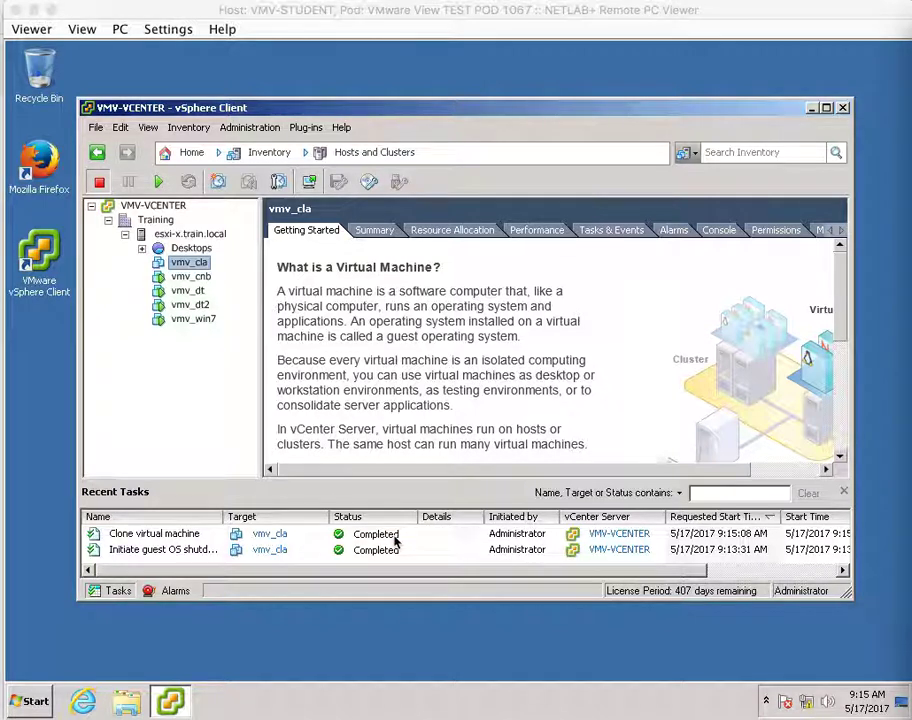
Expand the Desktops resource pool and select the new vmv_clb virtual machine.
left_click(183, 367)
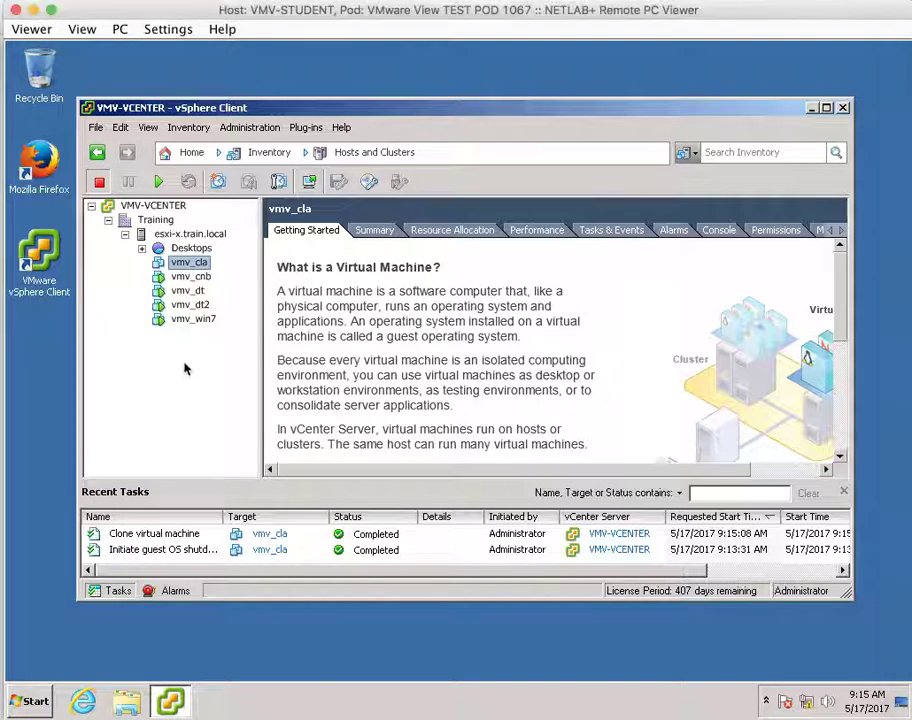
left_click(142, 248)
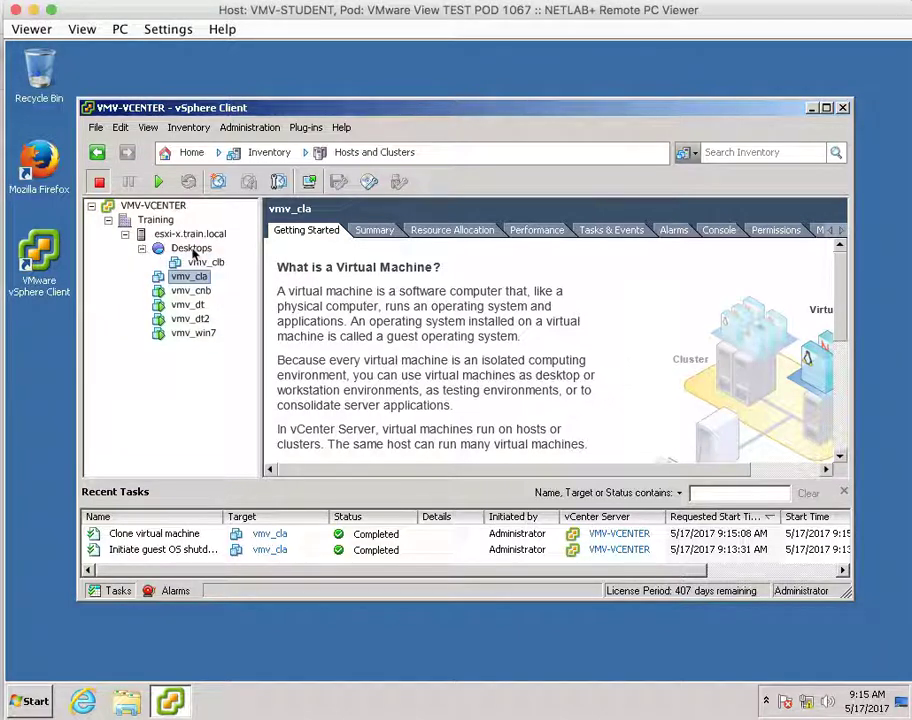
left_click(215, 265)
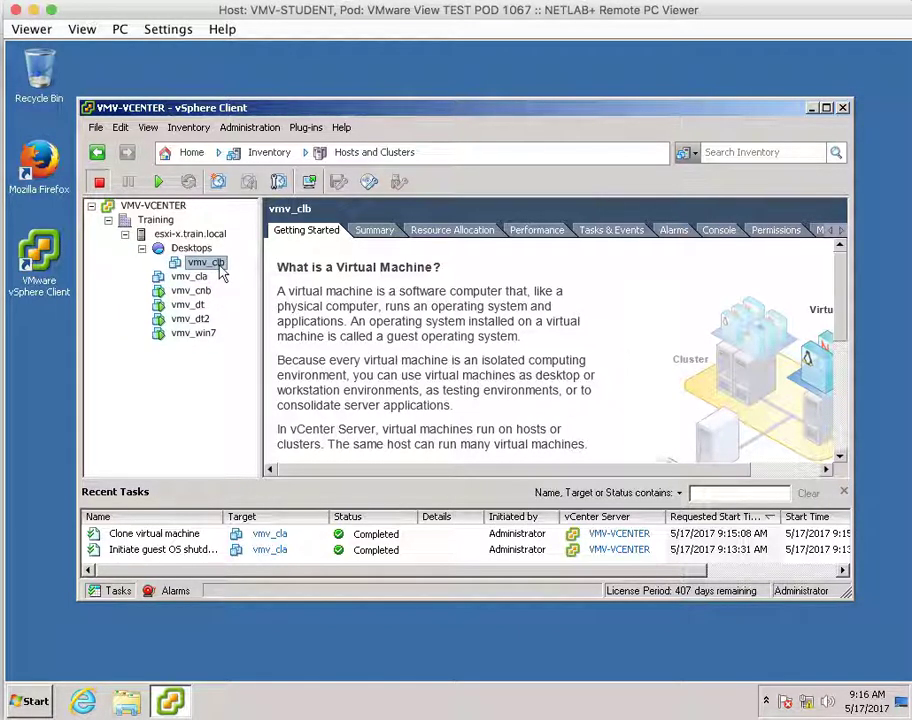